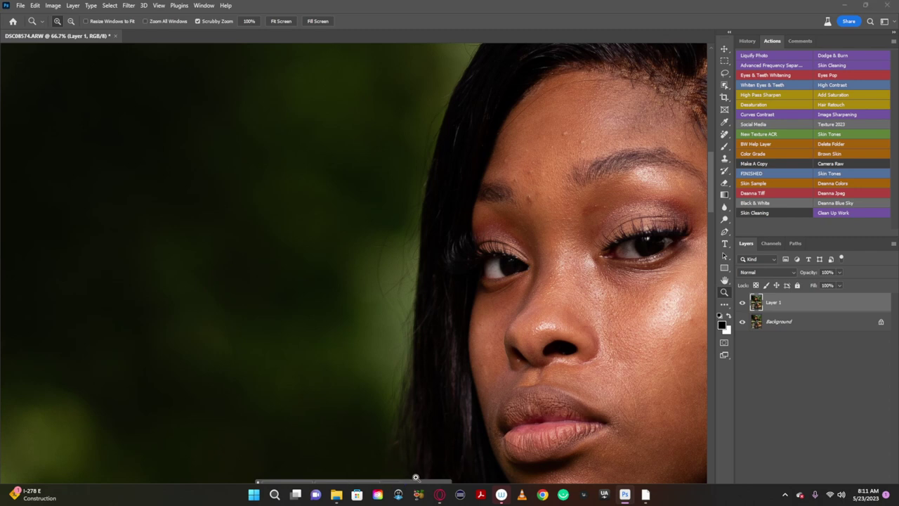
{"action": "right_click", "coordinate": [422, 484]}
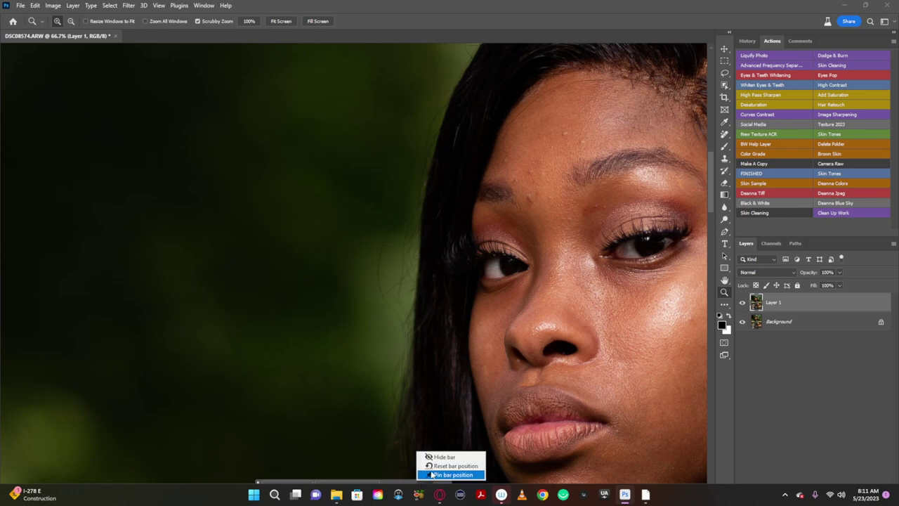
{"action": "left_click", "coordinate": [458, 417]}
{"action": "key", "text": "super"}
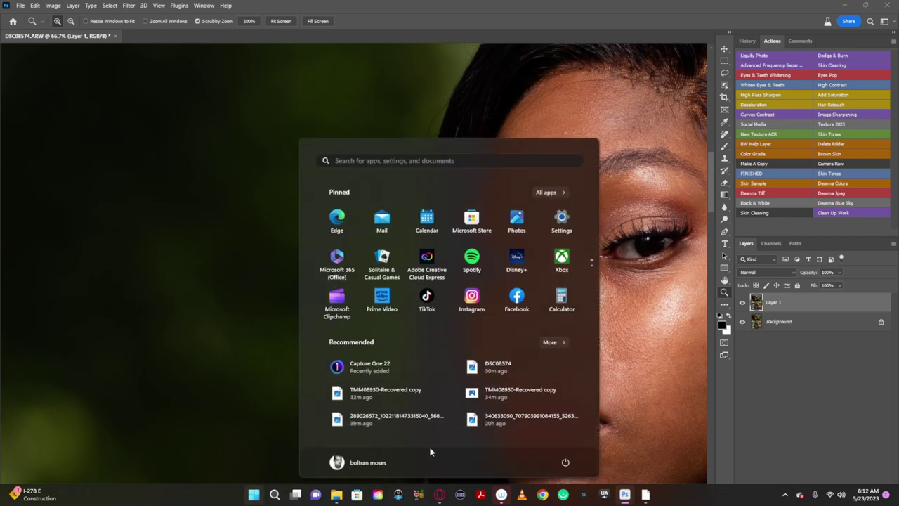
{"action": "key", "text": "super"}
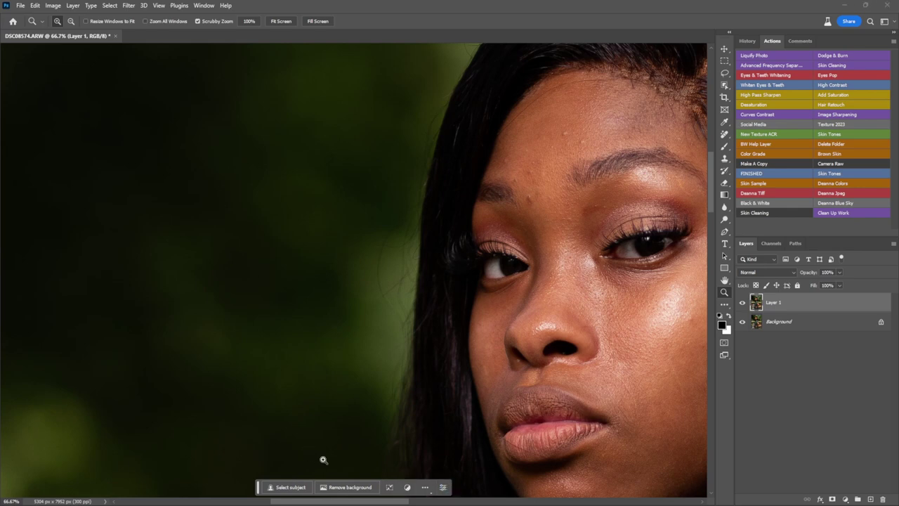
Step: Move the floating contextual task bar away from the portrait onto the dark green background beside the hair
{"action": "left_click", "coordinate": [303, 486]}
{"action": "left_click_drag", "start_coordinate": [257, 488], "coordinate": [8, 379]}
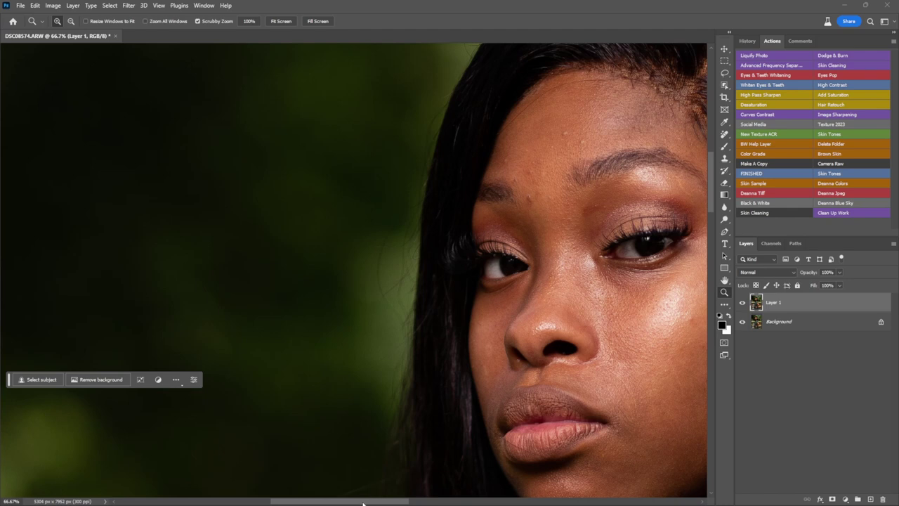
Step: Activate the Remove tool, run the Clean Up Work action and expand the layer group it creates
{"action": "left_click_drag", "start_coordinate": [363, 503], "coordinate": [395, 503]}
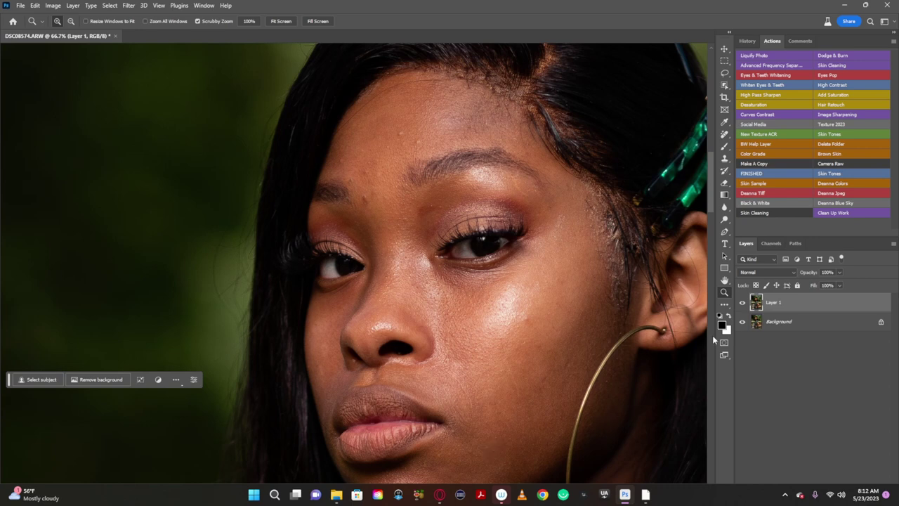
{"action": "left_click_drag", "start_coordinate": [711, 208], "coordinate": [710, 203]}
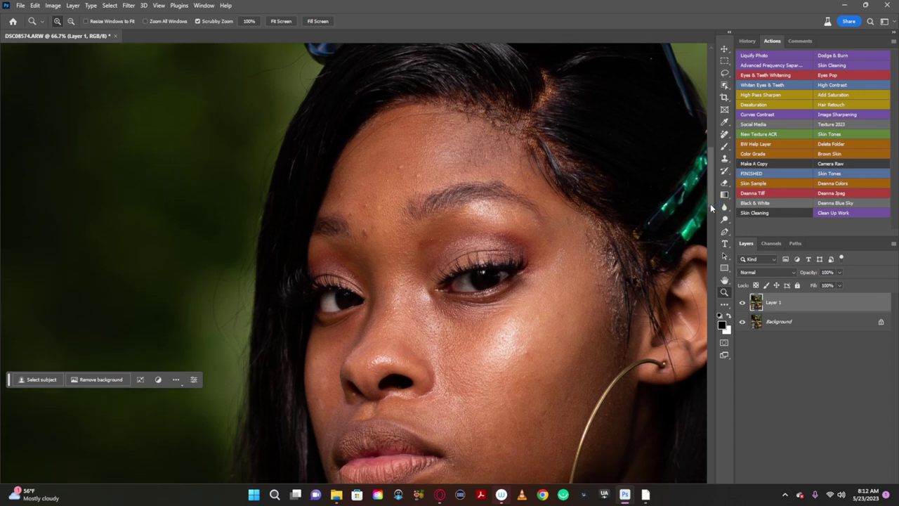
{"action": "key", "text": "ctrl+z"}
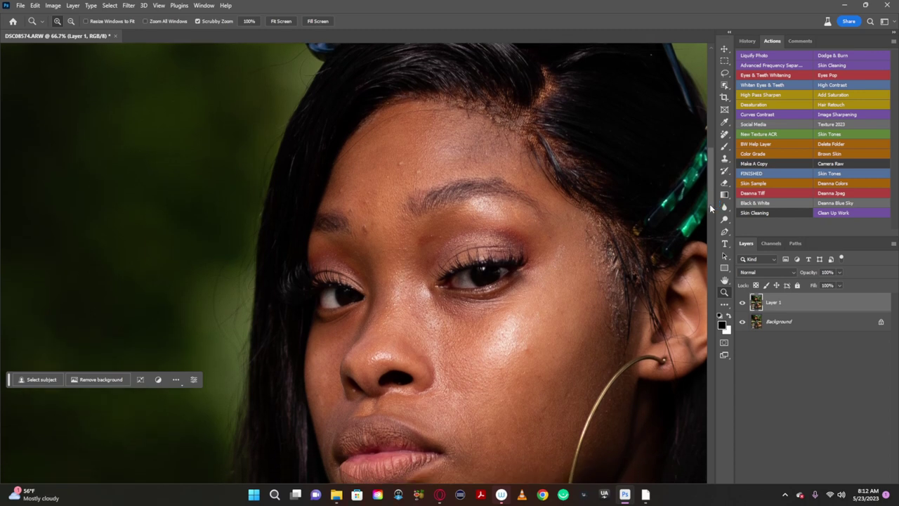
{"action": "left_click_drag", "start_coordinate": [709, 204], "coordinate": [709, 211]}
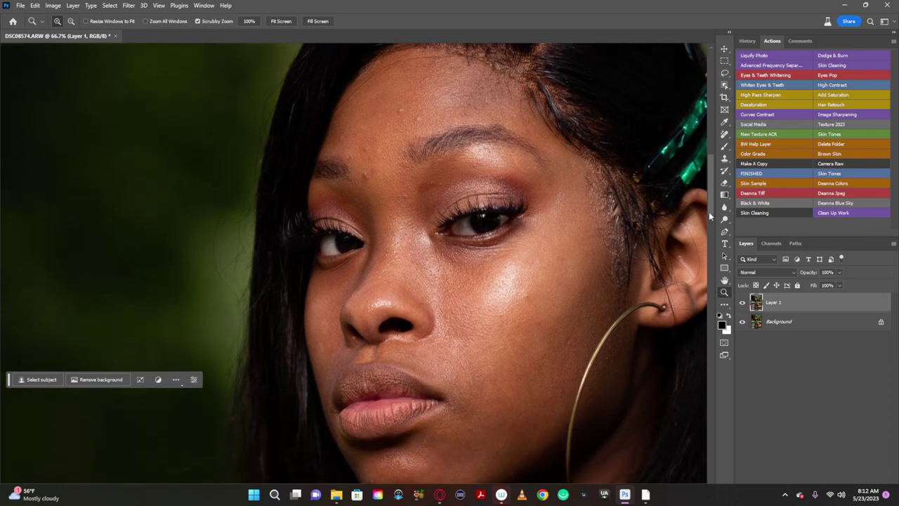
{"action": "key", "text": "ctrl+z"}
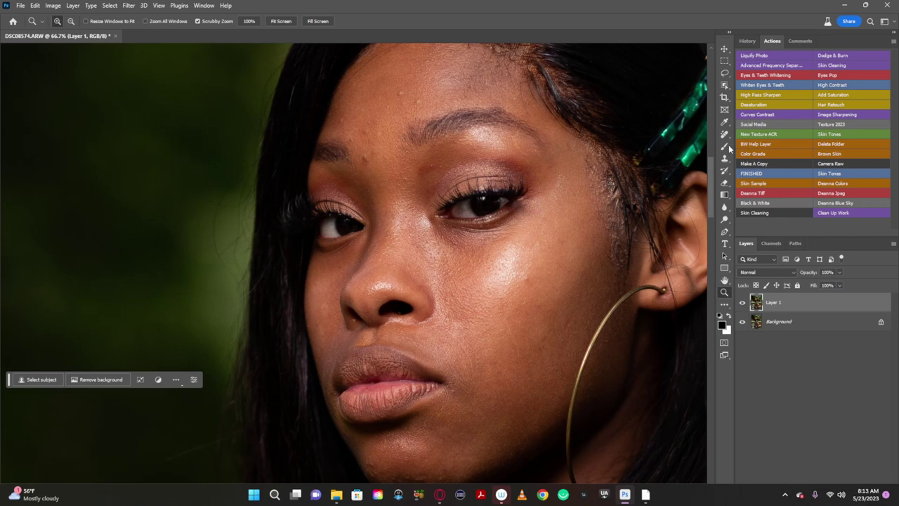
{"action": "left_click", "coordinate": [726, 135]}
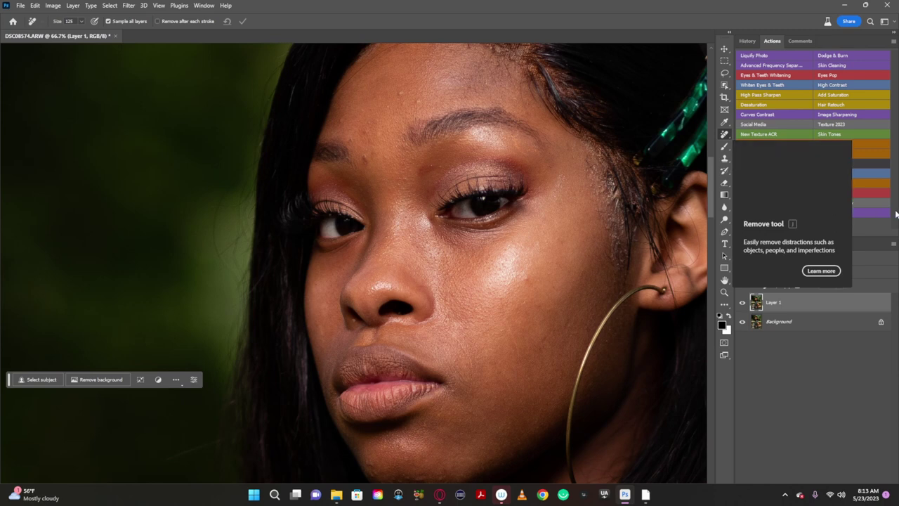
{"action": "left_click", "coordinate": [865, 212]}
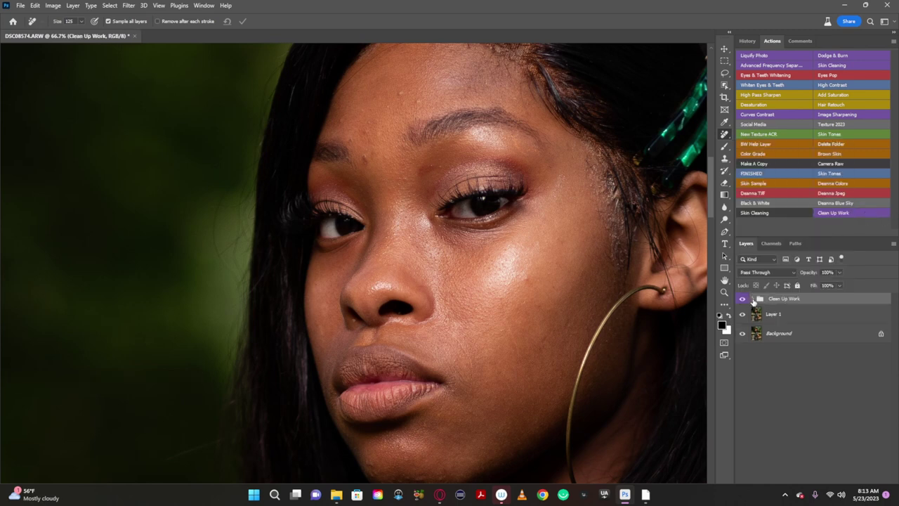
{"action": "left_click", "coordinate": [752, 299]}
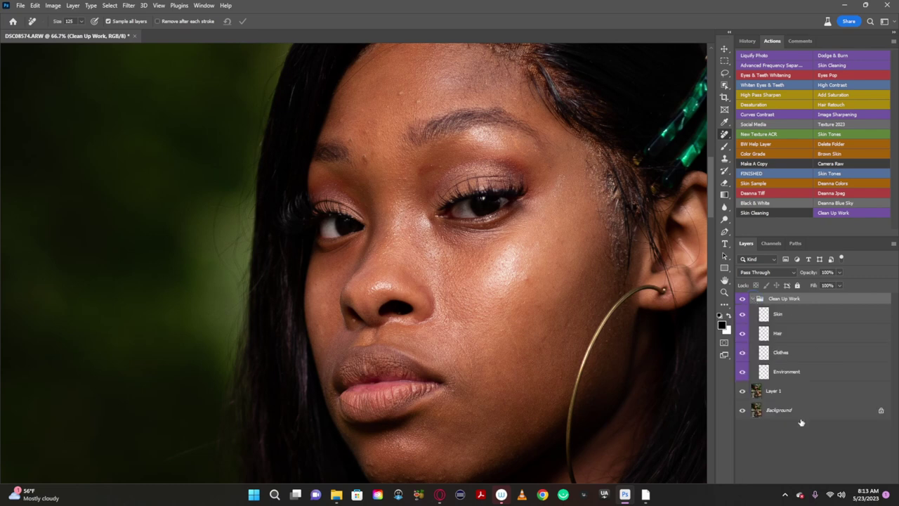
Step: Rename Layer 1 to BG COPY
{"action": "double_click", "coordinate": [774, 391]}
{"action": "type", "text": "BG C"}
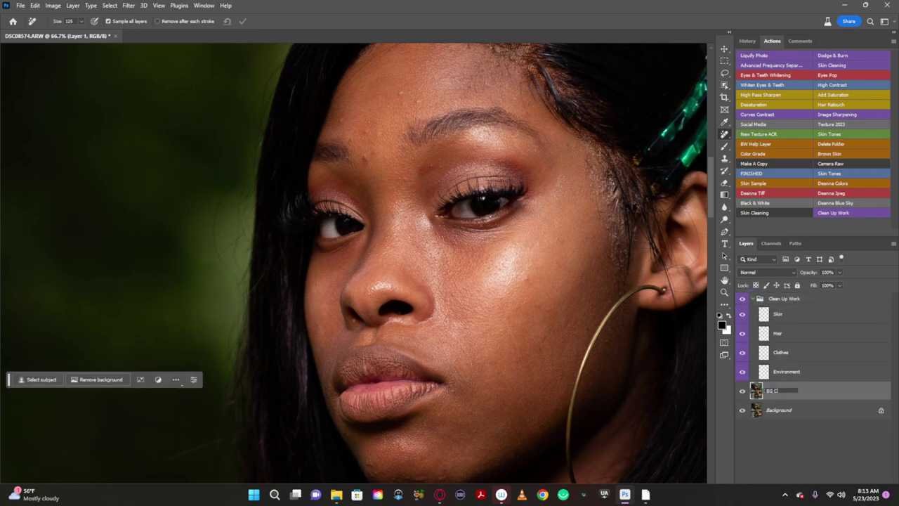
{"action": "type", "text": "O"}
{"action": "key", "text": "BackSpace"}
{"action": "type", "text": "Y"}
{"action": "key", "text": "Return"}
Step: On the Hair layer, remove the stray hairs along the forehead's upper hairline with the Remove tool at size 30
{"action": "left_click", "coordinate": [779, 336]}
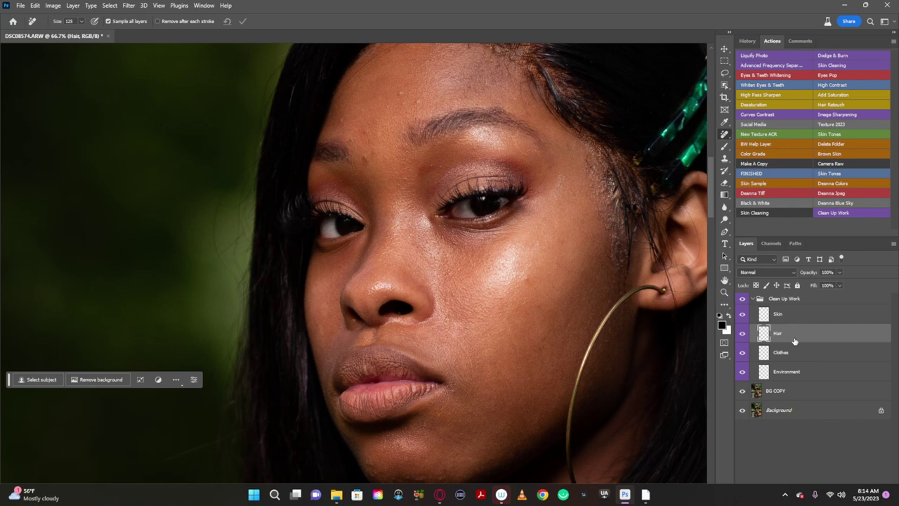
{"action": "mouse_move", "coordinate": [638, 146]}
{"action": "left_mouse_down"}
{"action": "mouse_move", "coordinate": [642, 175]}
{"action": "mouse_move", "coordinate": [661, 152]}
{"action": "left_mouse_up"}
{"action": "key", "text": "bracketleft"}
{"action": "key", "text": "bracketleft"}
{"action": "key", "text": "bracketleft"}
{"action": "left_click_drag", "start_coordinate": [710, 177], "coordinate": [708, 161]}
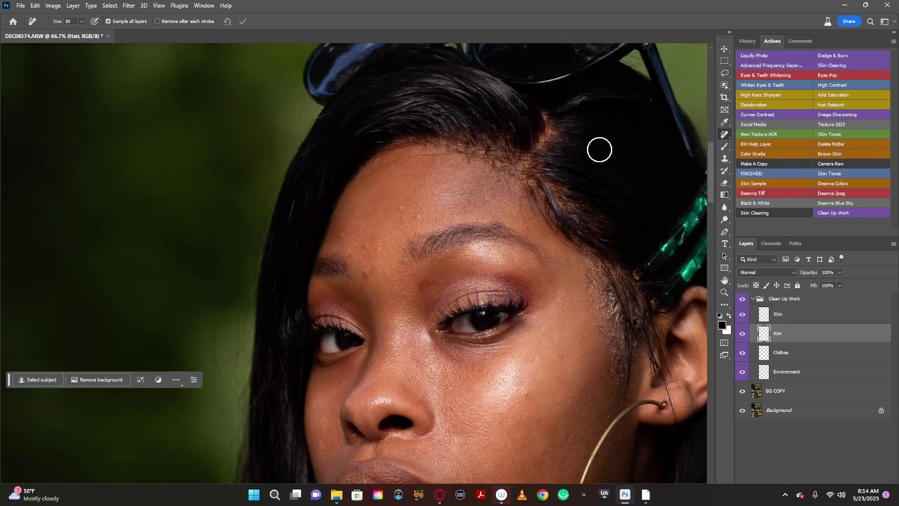
{"action": "key", "text": "bracketleft"}
{"action": "key", "text": "bracketleft"}
{"action": "key", "text": "bracketleft"}
{"action": "key", "text": "bracketleft"}
{"action": "key", "text": "bracketleft"}
{"action": "mouse_move", "coordinate": [442, 156]}
{"action": "left_mouse_down"}
{"action": "mouse_move", "coordinate": [393, 162]}
{"action": "mouse_move", "coordinate": [345, 201]}
{"action": "left_mouse_up"}
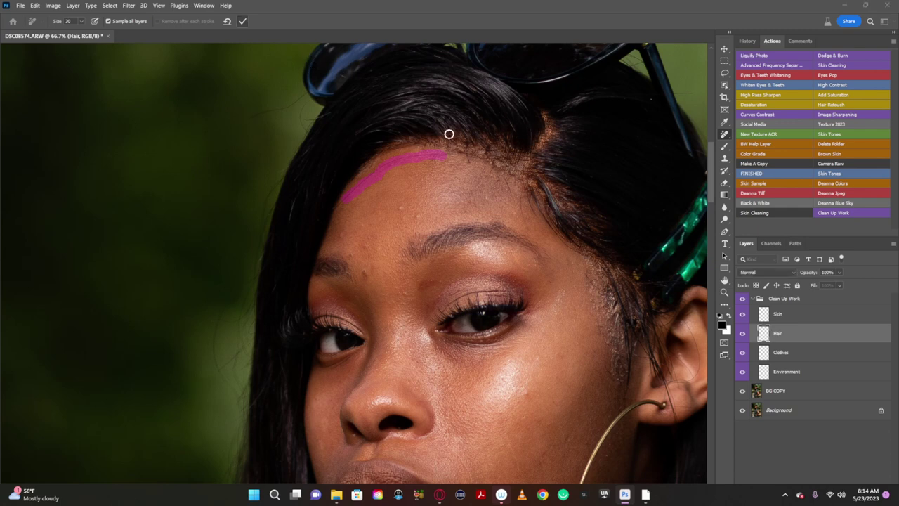
{"action": "key", "text": "Return"}
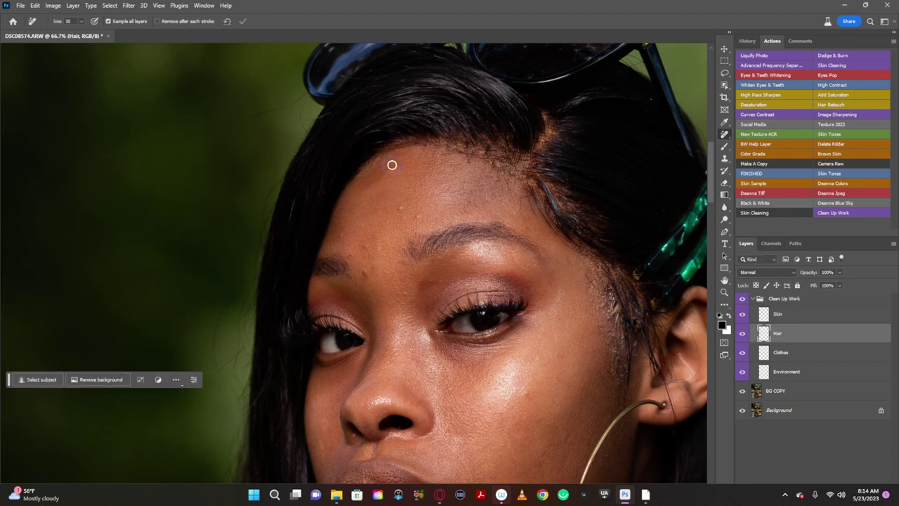
Step: Remove the leftover hairs on the upper forehead and the flyaways outside the hair against the green background
{"action": "left_click_drag", "start_coordinate": [392, 165], "coordinate": [364, 188]}
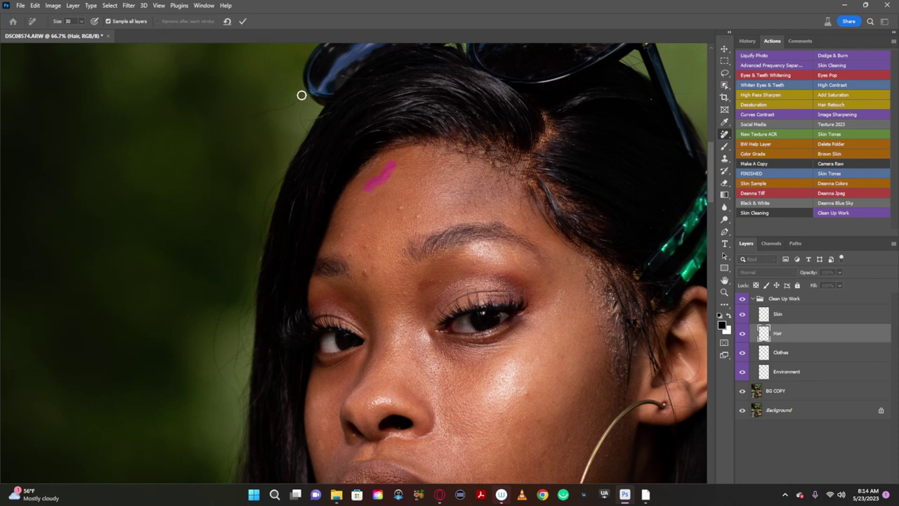
{"action": "mouse_move", "coordinate": [301, 95]}
{"action": "left_mouse_down"}
{"action": "mouse_move", "coordinate": [259, 111]}
{"action": "mouse_move", "coordinate": [307, 103]}
{"action": "mouse_move", "coordinate": [305, 132]}
{"action": "left_mouse_up"}
{"action": "mouse_move", "coordinate": [279, 187]}
{"action": "left_mouse_down"}
{"action": "mouse_move", "coordinate": [263, 205]}
{"action": "mouse_move", "coordinate": [258, 248]}
{"action": "left_mouse_up"}
{"action": "mouse_move", "coordinate": [258, 279]}
{"action": "left_mouse_down"}
{"action": "mouse_move", "coordinate": [231, 297]}
{"action": "mouse_move", "coordinate": [219, 323]}
{"action": "mouse_move", "coordinate": [220, 367]}
{"action": "mouse_move", "coordinate": [236, 395]}
{"action": "mouse_move", "coordinate": [230, 360]}
{"action": "mouse_move", "coordinate": [243, 357]}
{"action": "mouse_move", "coordinate": [245, 291]}
{"action": "left_mouse_up"}
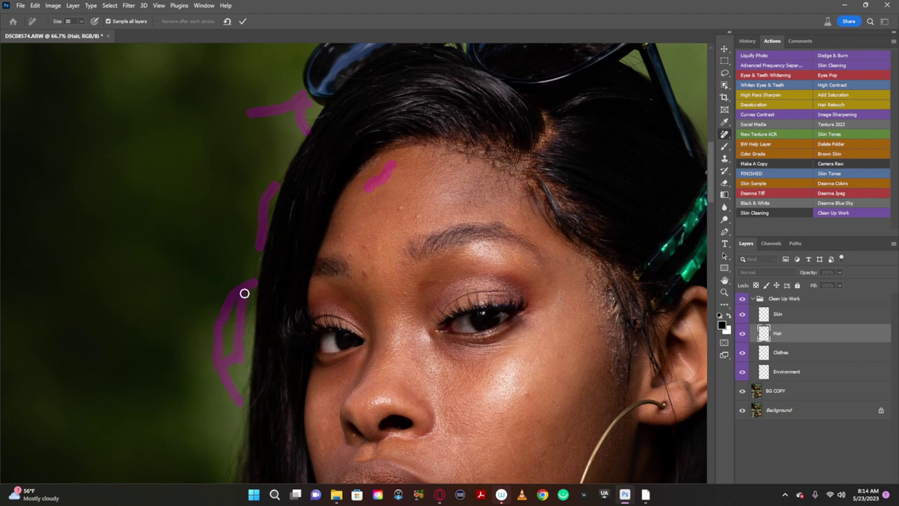
{"action": "left_click", "coordinate": [243, 21]}
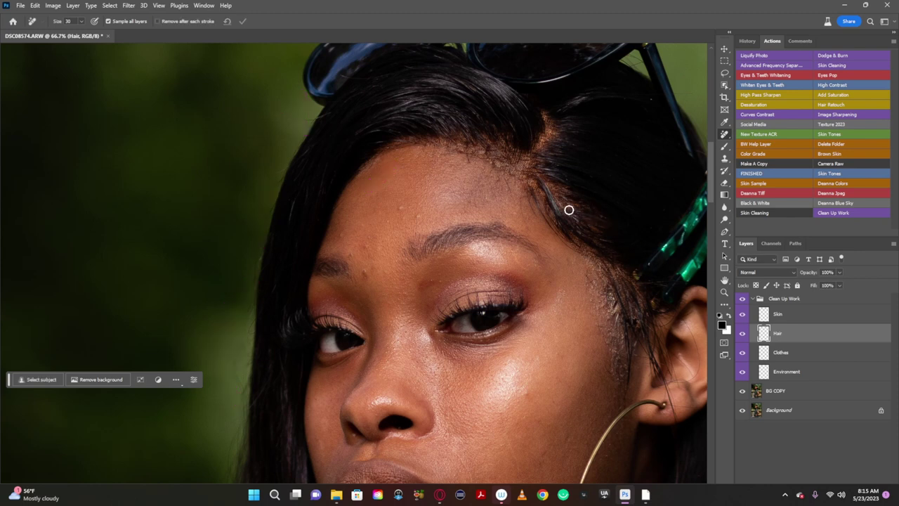
Step: Reduce the Remove tool to size 15 and clean up the spot inside the nostril
{"action": "key", "text": "bracketleft"}
{"action": "key", "text": "bracketleft"}
{"action": "key", "text": "bracketleft"}
{"action": "left_click", "coordinate": [398, 426]}
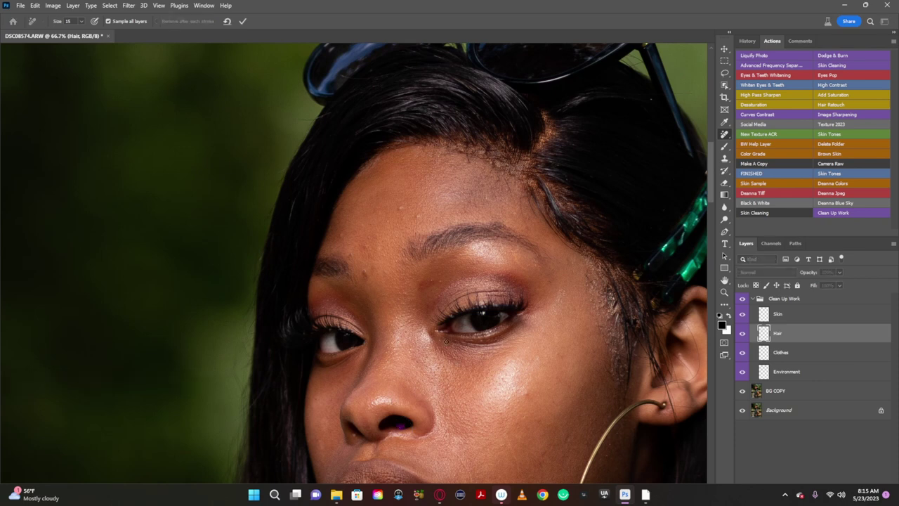
{"action": "left_click", "coordinate": [242, 21]}
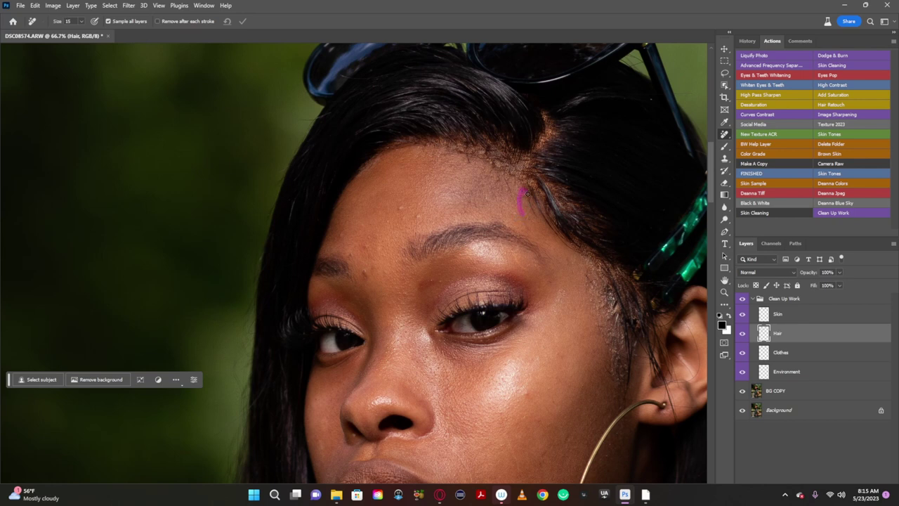
Step: Remove the short stray hairs along the hairline from the temple to the middle of the forehead
{"action": "left_click_drag", "start_coordinate": [535, 217], "coordinate": [528, 213]}
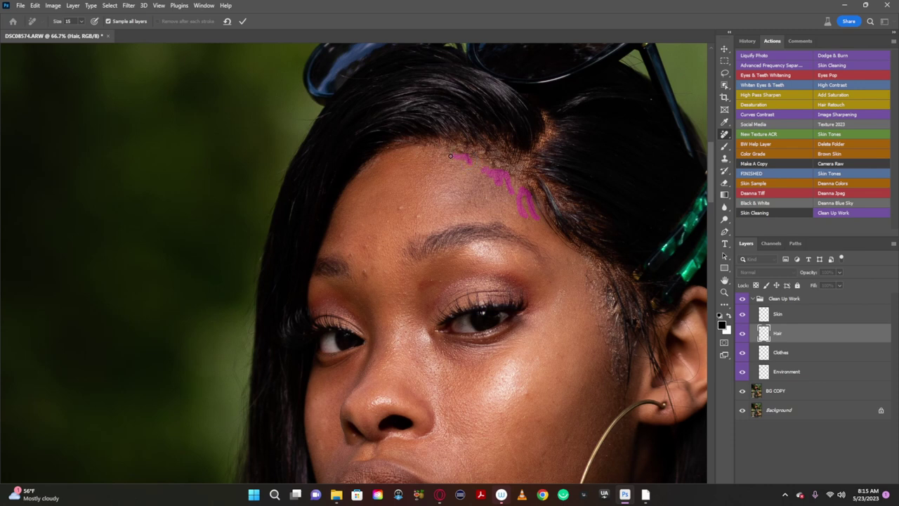
{"action": "mouse_move", "coordinate": [451, 162]}
{"action": "left_mouse_down"}
{"action": "mouse_move", "coordinate": [466, 161]}
{"action": "mouse_move", "coordinate": [421, 148]}
{"action": "left_mouse_up"}
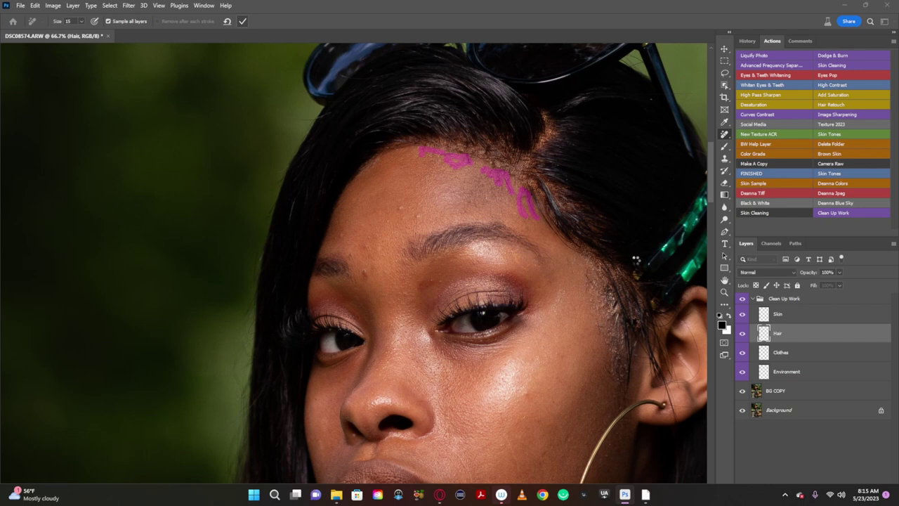
{"action": "key", "text": "Return"}
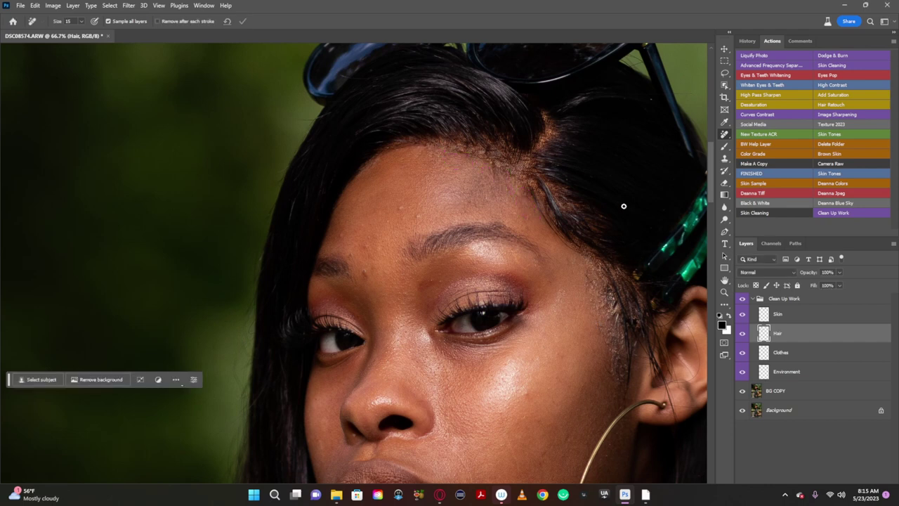
Step: Clean up the remaining fine hairs at the temple corner of the hairline in two further removal passes
{"action": "left_click", "coordinate": [491, 171]}
{"action": "left_click_drag", "start_coordinate": [520, 201], "coordinate": [520, 201]}
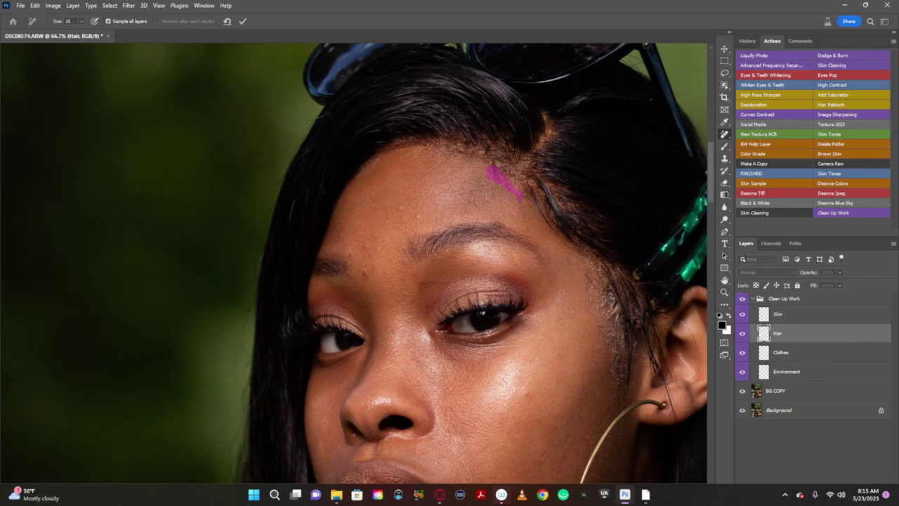
{"action": "left_click", "coordinate": [242, 22]}
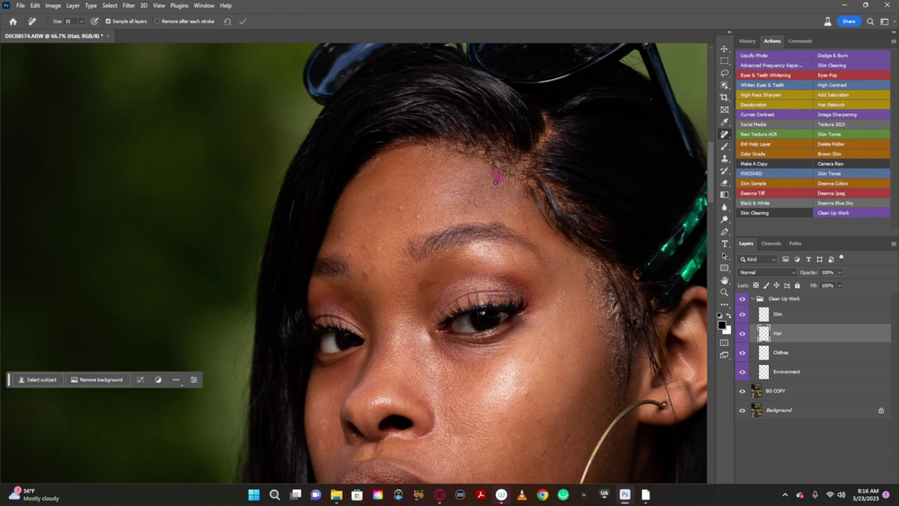
{"action": "left_click_drag", "start_coordinate": [495, 173], "coordinate": [500, 182]}
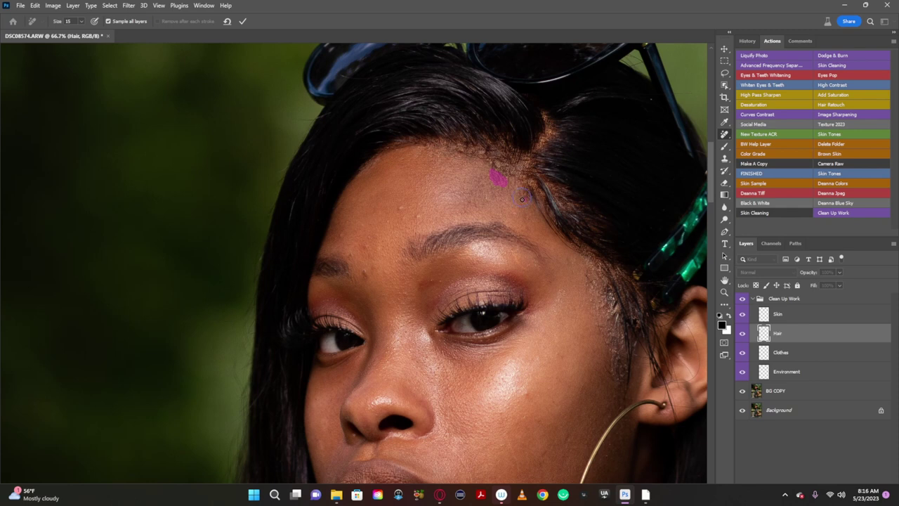
{"action": "left_click", "coordinate": [242, 21]}
Step: Remove the stray hair running along the inner curve of the ear on the Hair layer
{"action": "scroll", "coordinate": [710, 200], "scroll_direction": "down", "scroll_amount": 3}
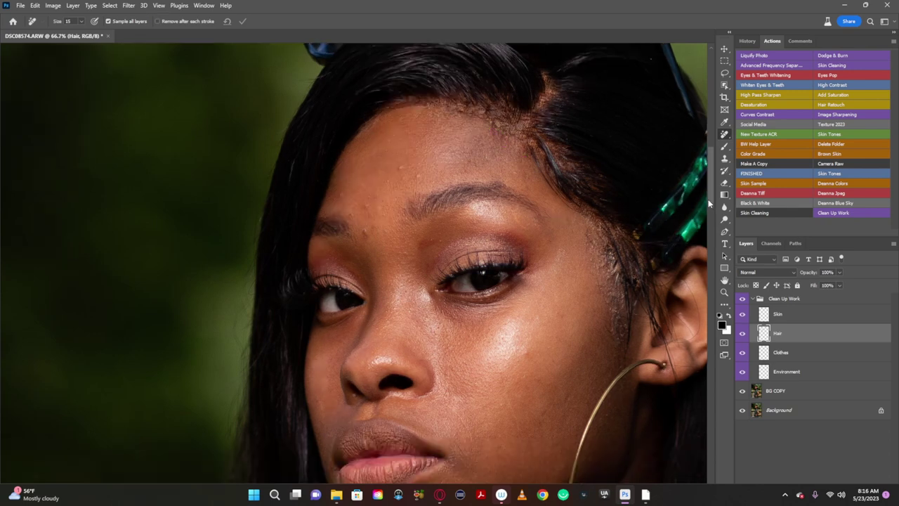
{"action": "scroll", "coordinate": [711, 198], "scroll_direction": "up", "scroll_amount": 1}
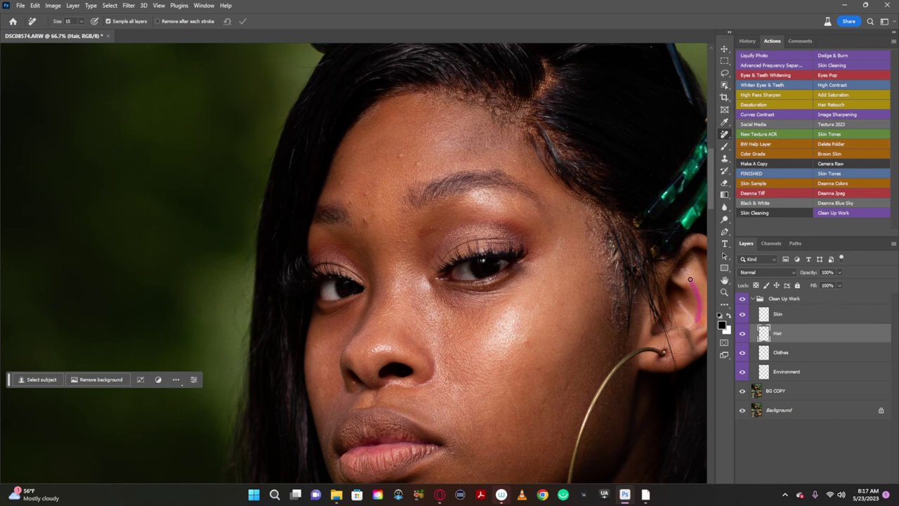
{"action": "left_click", "coordinate": [635, 177]}
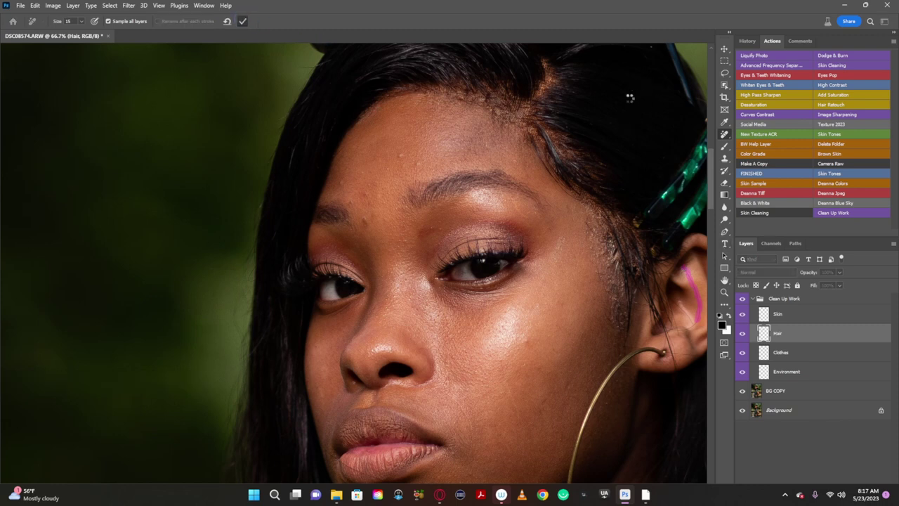
{"action": "key", "text": "Return"}
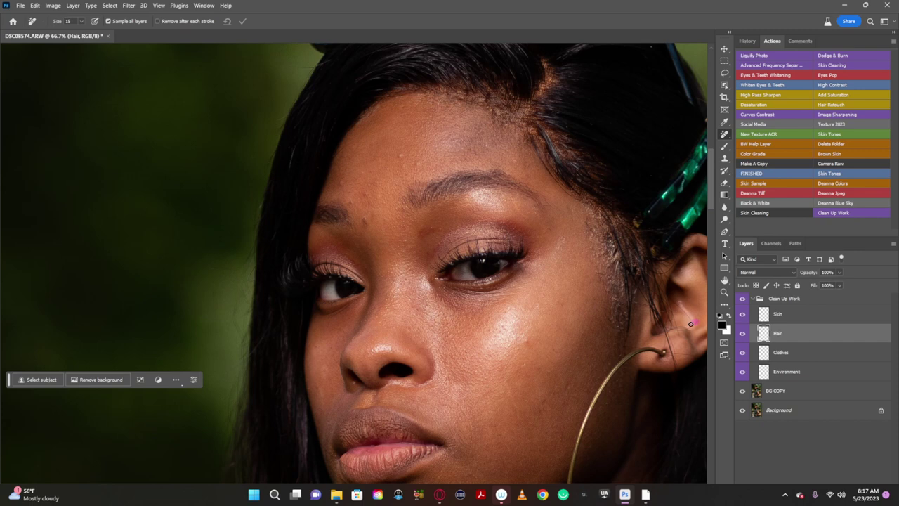
Step: Clean up the fine hairs crossing the lower ear and the earlobe in two removal passes
{"action": "left_click_drag", "start_coordinate": [690, 325], "coordinate": [692, 320]}
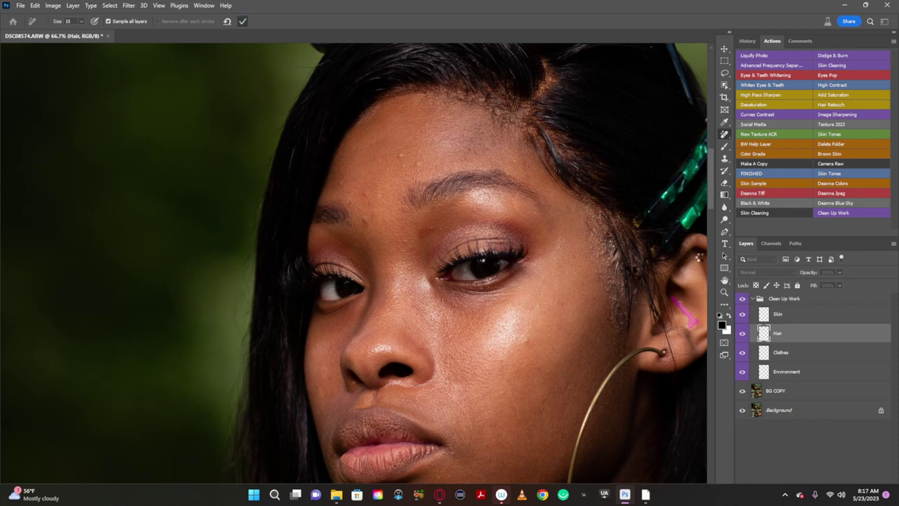
{"action": "key", "text": "Return"}
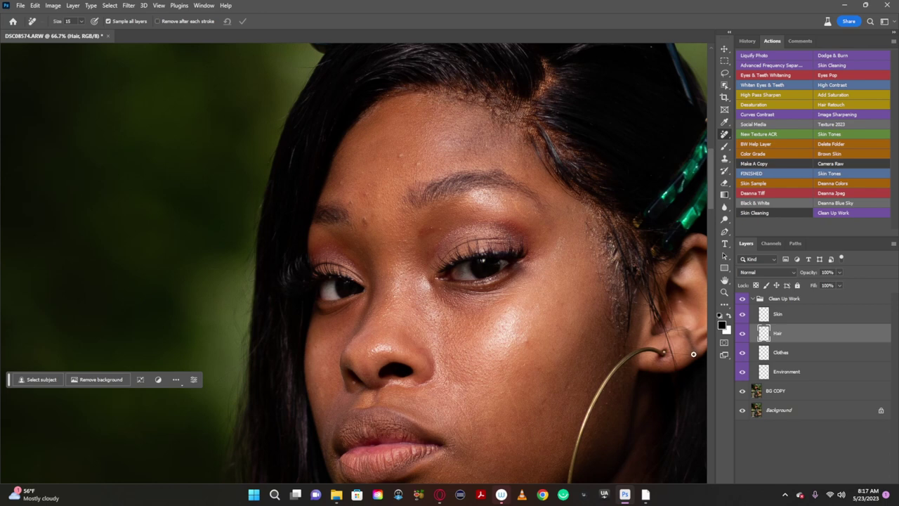
{"action": "mouse_move", "coordinate": [693, 355]}
{"action": "left_mouse_down"}
{"action": "mouse_move", "coordinate": [682, 353]}
{"action": "mouse_move", "coordinate": [679, 335]}
{"action": "left_mouse_up"}
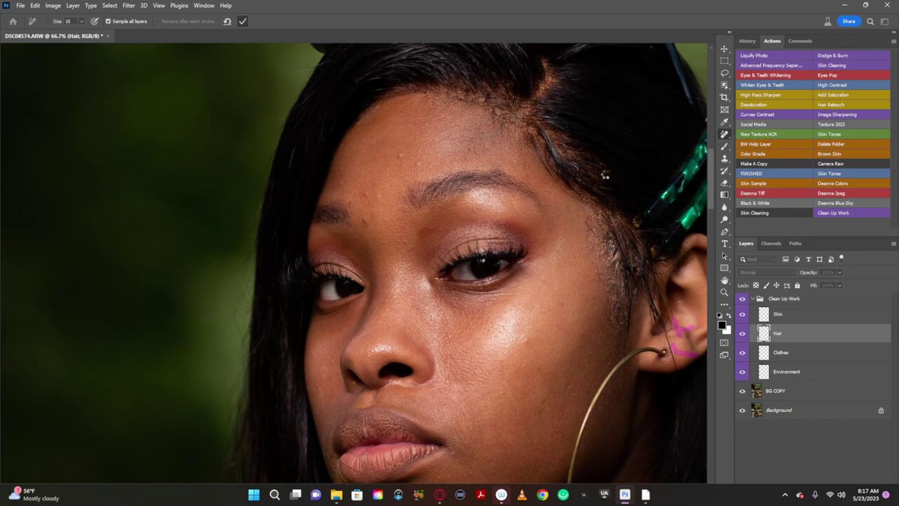
{"action": "key", "text": "Return"}
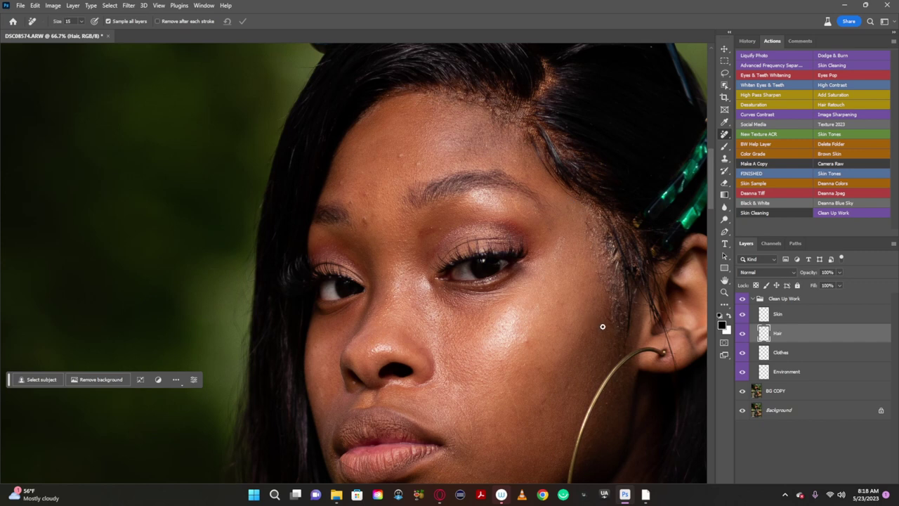
Step: Enlarge the Remove tool to size 40 and hide and show the Hair layer to compare before and after
{"action": "key", "text": "bracketright"}
{"action": "key", "text": "bracketright"}
{"action": "left_click", "coordinate": [742, 336]}
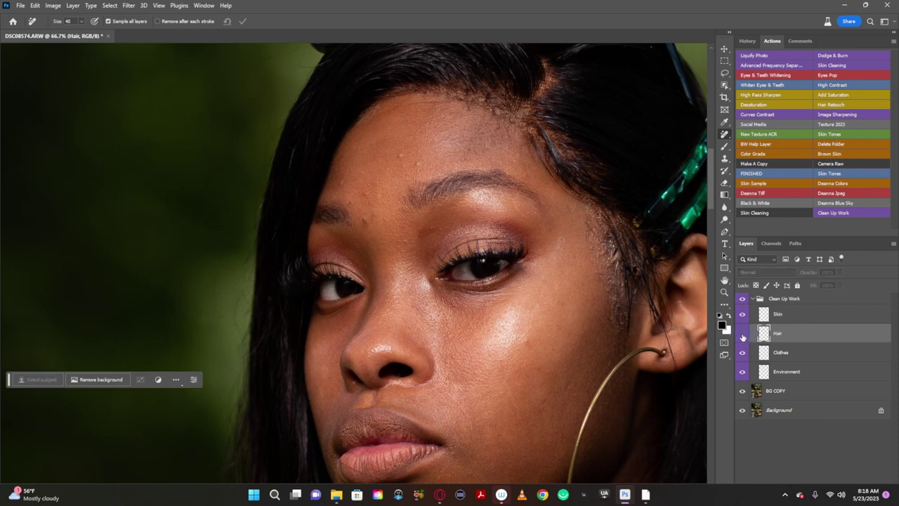
{"action": "left_click", "coordinate": [742, 336]}
{"action": "left_click", "coordinate": [742, 336]}
{"action": "left_click", "coordinate": [742, 335]}
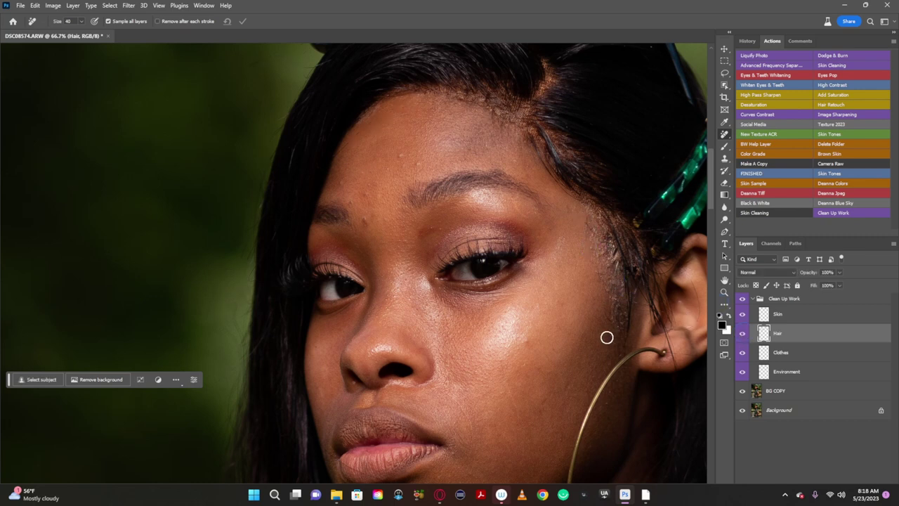
Step: Enlarge the Remove tool to size 60, clean the lower end of the sideburn hairs, and compare with the Hair layer hidden
{"action": "key", "text": "bracketright"}
{"action": "key", "text": "bracketright"}
{"action": "key", "text": "bracketright"}
{"action": "key", "text": "bracketright"}
{"action": "mouse_move", "coordinate": [614, 333]}
{"action": "left_mouse_down"}
{"action": "mouse_move", "coordinate": [607, 263]}
{"action": "mouse_move", "coordinate": [584, 217]}
{"action": "mouse_move", "coordinate": [609, 329]}
{"action": "left_mouse_up"}
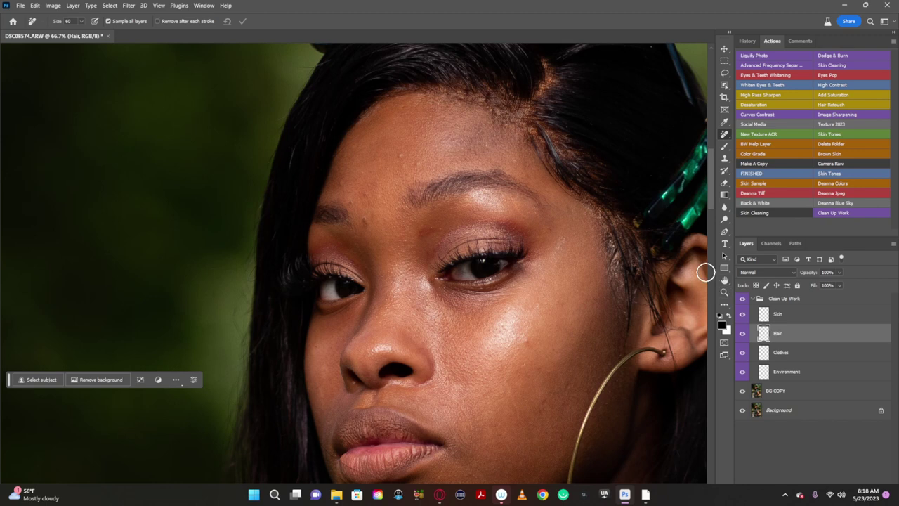
{"action": "left_click", "coordinate": [742, 336]}
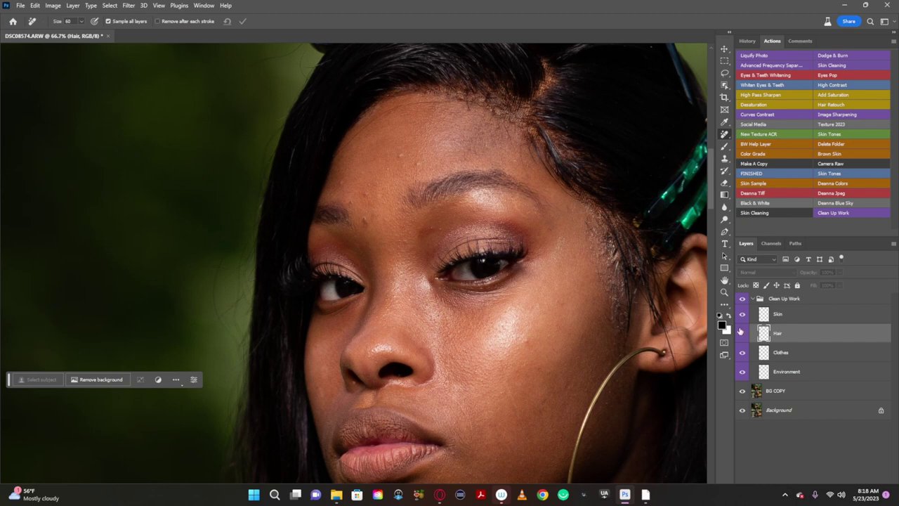
{"action": "left_click", "coordinate": [744, 335]}
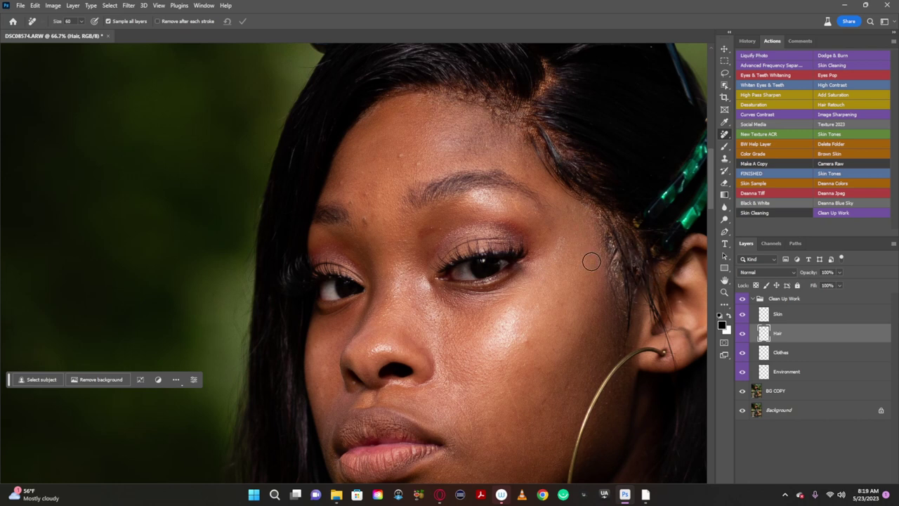
Step: Remove the fuzzy hairs along the cheek edge from the temple down in front of the ear, and compare with the Hair layer hidden
{"action": "mouse_move", "coordinate": [617, 302]}
{"action": "left_mouse_down"}
{"action": "mouse_move", "coordinate": [610, 254]}
{"action": "mouse_move", "coordinate": [583, 198]}
{"action": "left_mouse_up"}
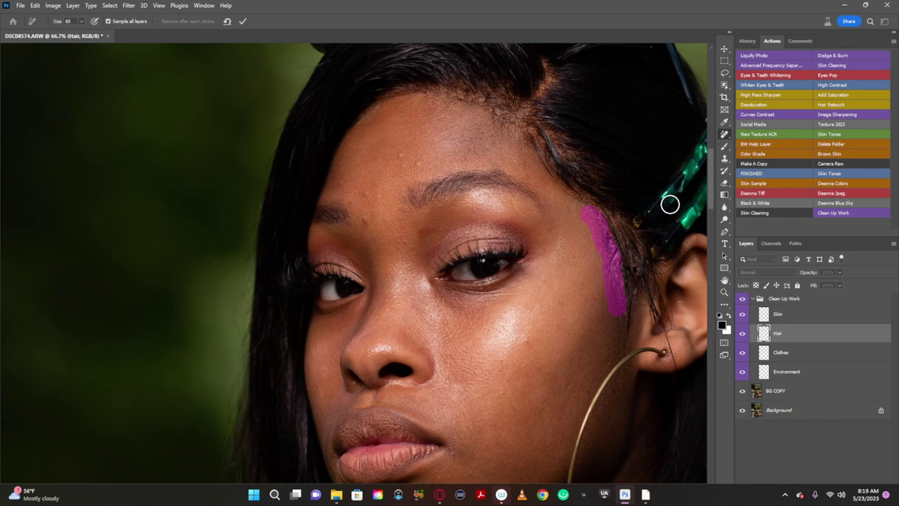
{"action": "left_click", "coordinate": [244, 22]}
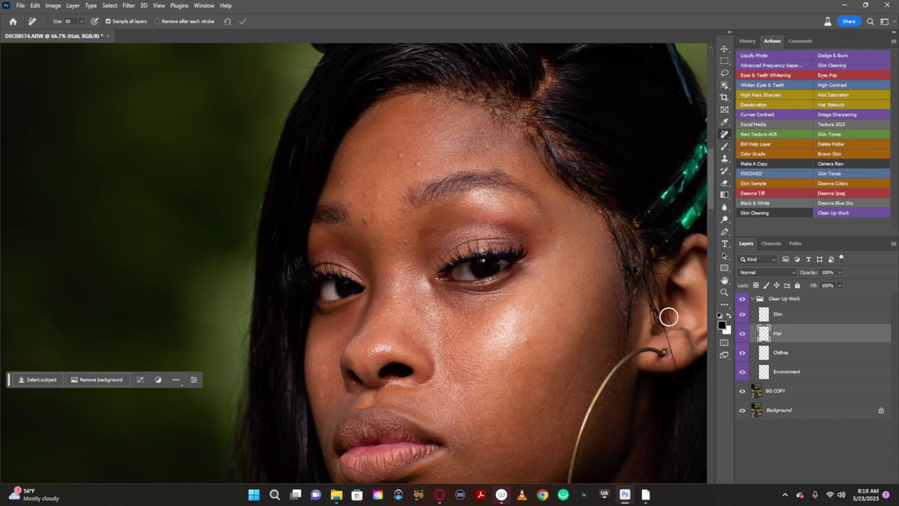
{"action": "left_click", "coordinate": [745, 334]}
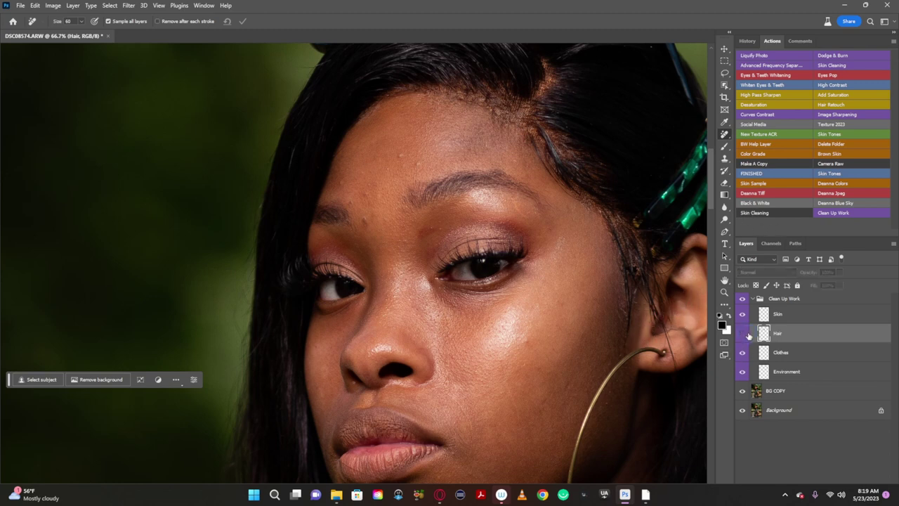
{"action": "left_click", "coordinate": [745, 335]}
{"action": "left_click", "coordinate": [744, 336]}
{"action": "left_click", "coordinate": [744, 336]}
{"action": "left_click", "coordinate": [743, 337]}
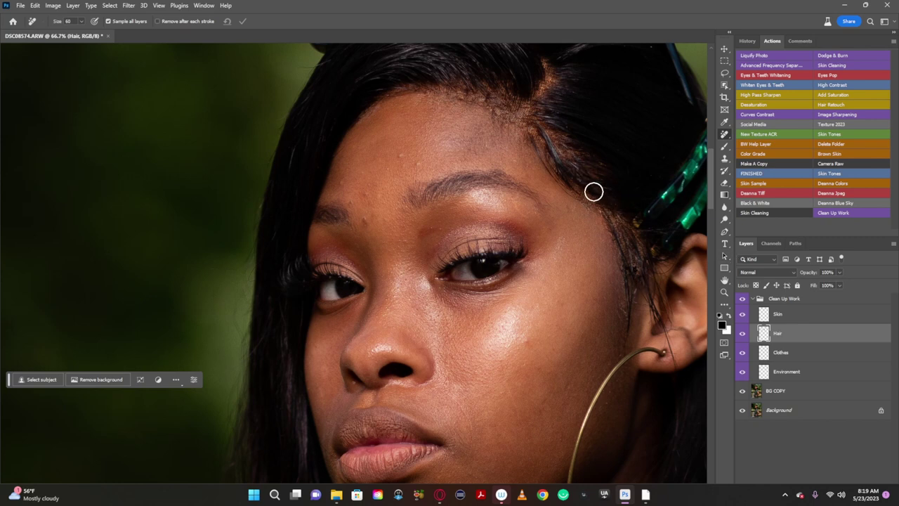
Step: Reduce the Remove tool to size 35, clean the messy hairs between temple and ear, and compare with the Hair layer hidden
{"action": "key", "text": "bracketleft"}
{"action": "key", "text": "bracketleft"}
{"action": "left_click_drag", "start_coordinate": [639, 277], "coordinate": [636, 266]}
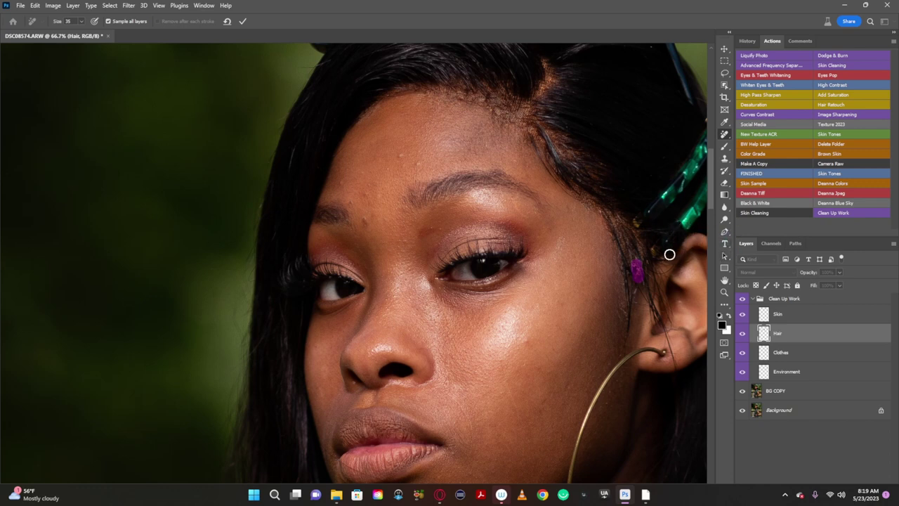
{"action": "left_click_drag", "start_coordinate": [653, 252], "coordinate": [609, 212]}
{"action": "left_click", "coordinate": [243, 21]}
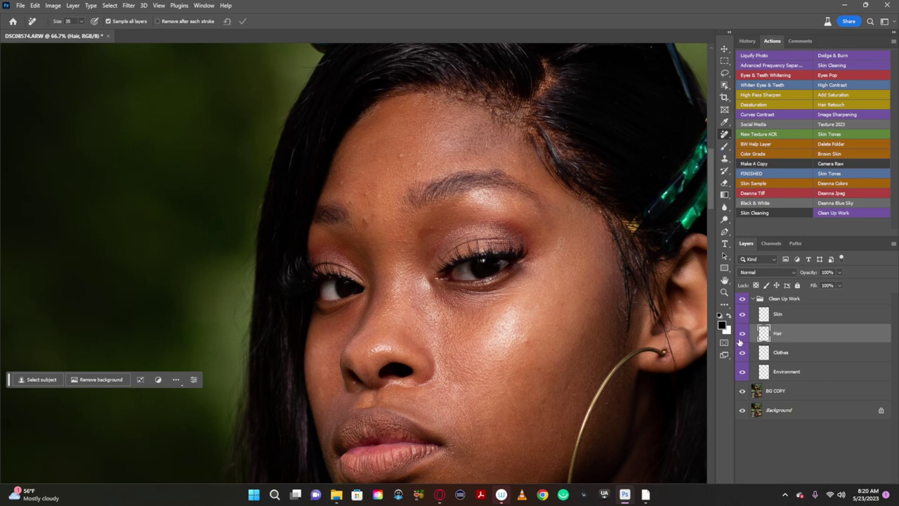
{"action": "left_click", "coordinate": [742, 334]}
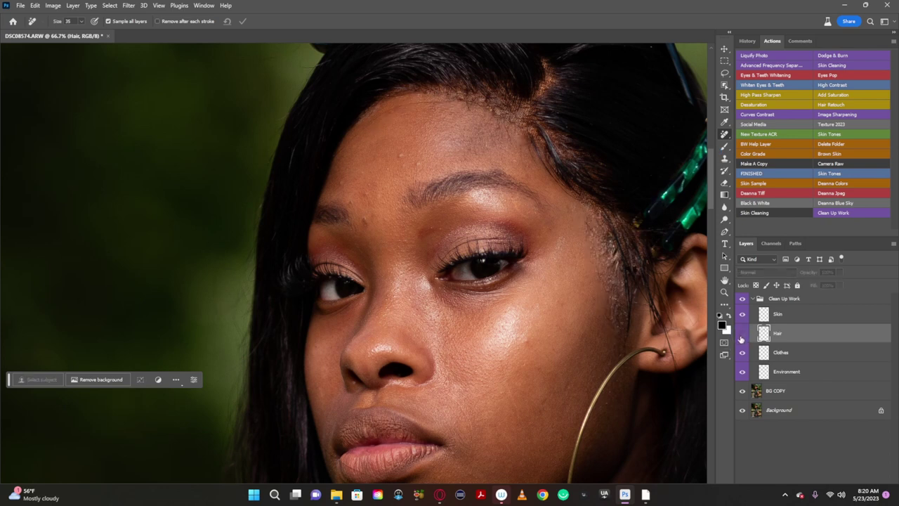
{"action": "left_click", "coordinate": [742, 334]}
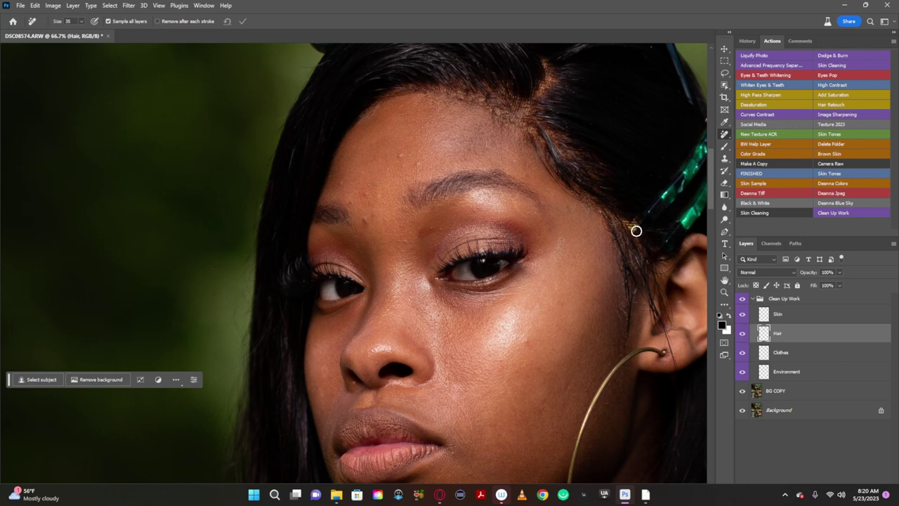
Step: Remove the gold patch in the hair beside the green clip and refine the surrounding area in a second pass
{"action": "mouse_move", "coordinate": [631, 226]}
{"action": "left_mouse_down"}
{"action": "mouse_move", "coordinate": [632, 217]}
{"action": "mouse_move", "coordinate": [638, 226]}
{"action": "left_mouse_up"}
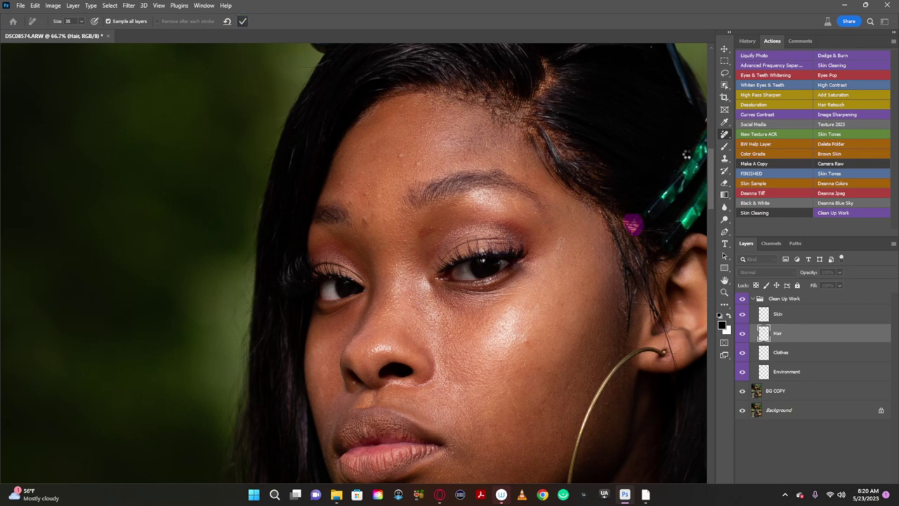
{"action": "key", "text": "Return"}
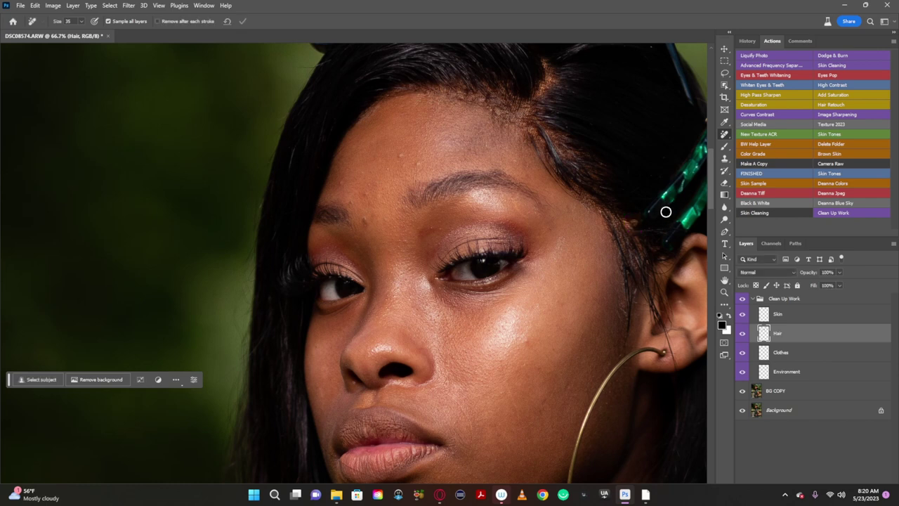
{"action": "left_click_drag", "start_coordinate": [636, 227], "coordinate": [633, 222]}
{"action": "mouse_move", "coordinate": [644, 209]}
{"action": "left_mouse_down"}
{"action": "mouse_move", "coordinate": [634, 225]}
{"action": "mouse_move", "coordinate": [625, 220]}
{"action": "mouse_move", "coordinate": [634, 227]}
{"action": "mouse_move", "coordinate": [632, 216]}
{"action": "left_mouse_up"}
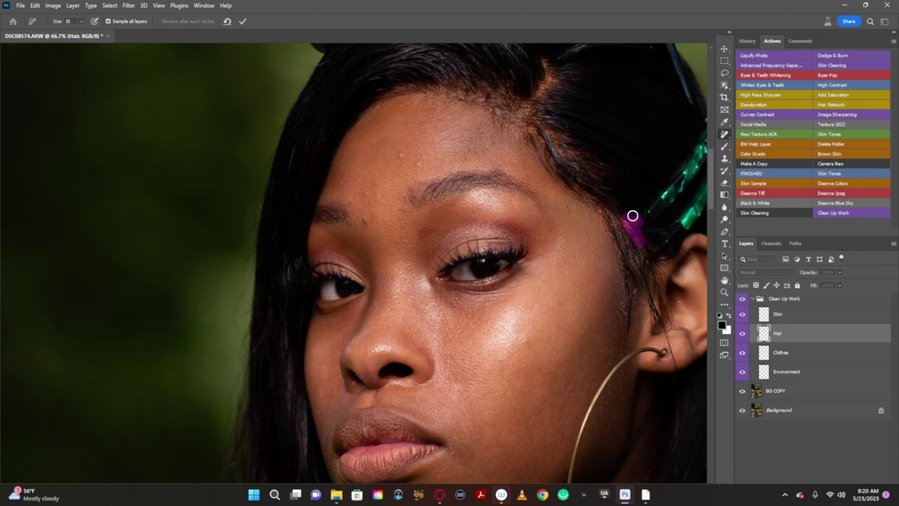
{"action": "left_click", "coordinate": [242, 22]}
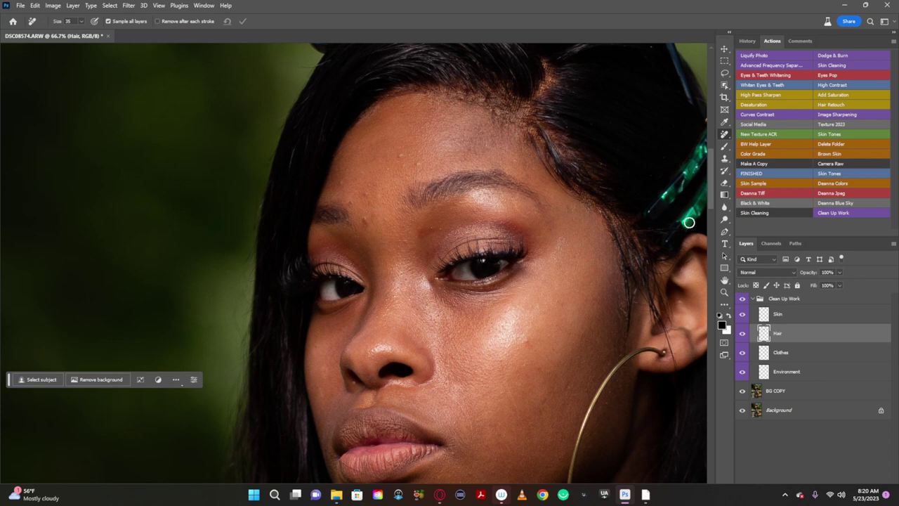
Step: Select the Skin layer and set its blend mode to Color with 20% opacity
{"action": "scroll", "coordinate": [709, 204], "scroll_direction": "up", "scroll_amount": 3}
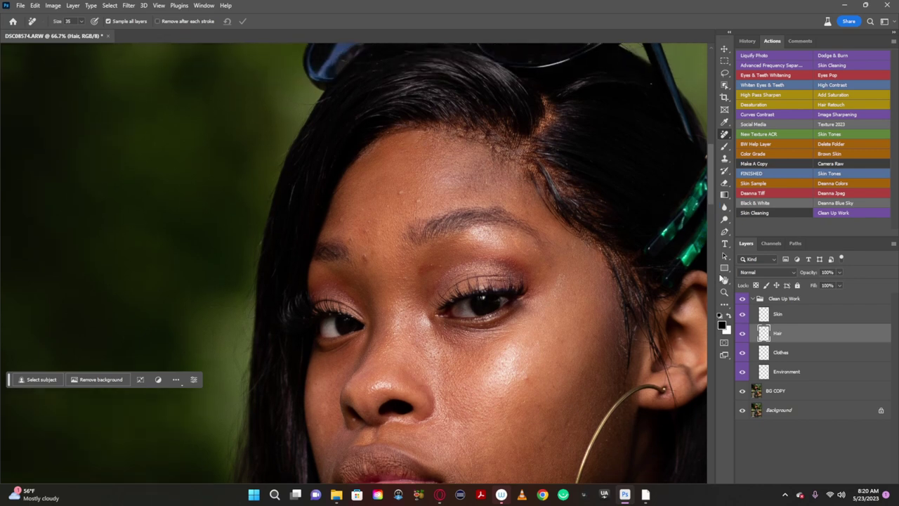
{"action": "left_click", "coordinate": [765, 315]}
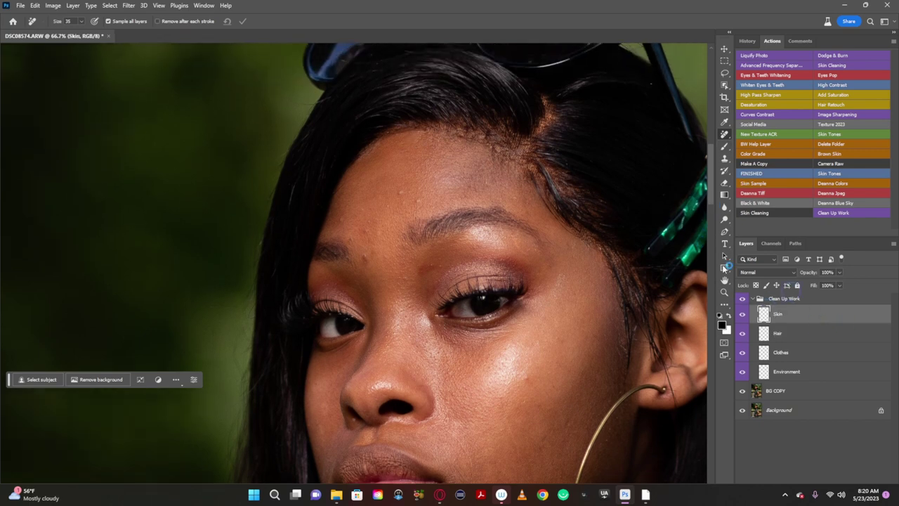
{"action": "left_click", "coordinate": [792, 272]}
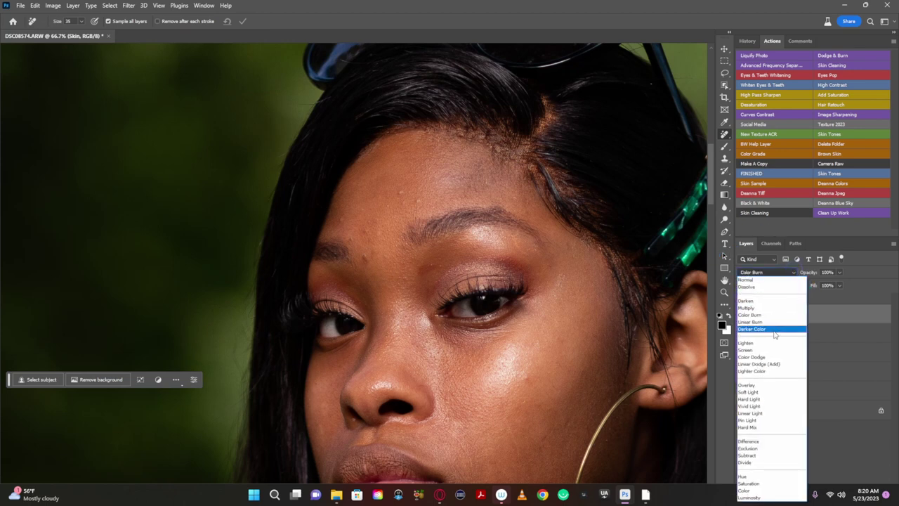
{"action": "left_click", "coordinate": [760, 490]}
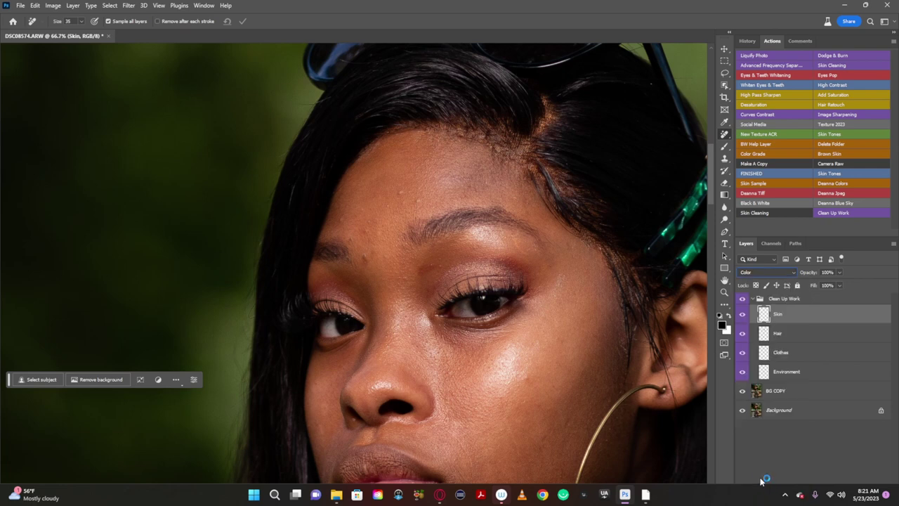
{"action": "left_click", "coordinate": [840, 273]}
{"action": "mouse_move", "coordinate": [836, 283]}
{"action": "left_mouse_down"}
{"action": "mouse_move", "coordinate": [822, 285]}
{"action": "mouse_move", "coordinate": [830, 279]}
{"action": "left_mouse_up"}
Step: Sample the brown skin tone from the upper forehead with the Eyedropper and switch to the Brush tool
{"action": "key", "text": "b"}
{"action": "key", "text": "j"}
{"action": "key", "text": "i"}
{"action": "key", "text": "j"}
{"action": "left_click", "coordinate": [723, 145]}
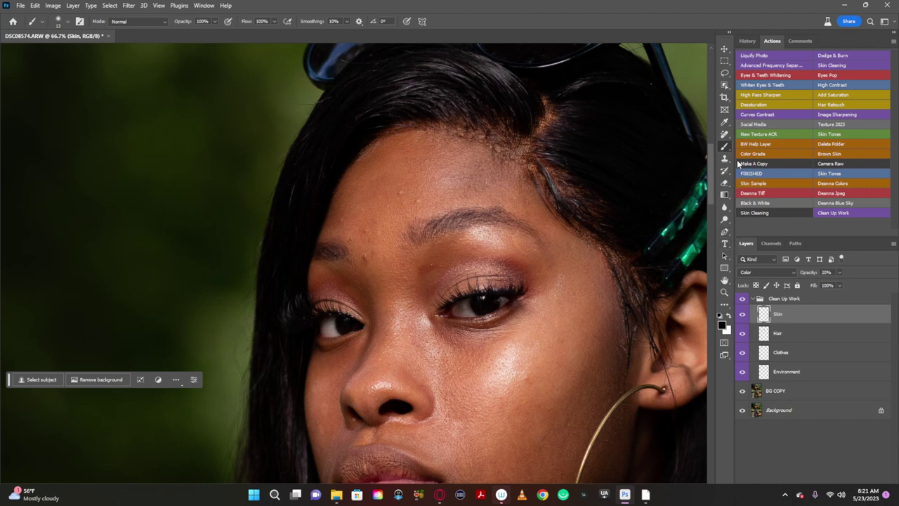
{"action": "left_click", "coordinate": [724, 122]}
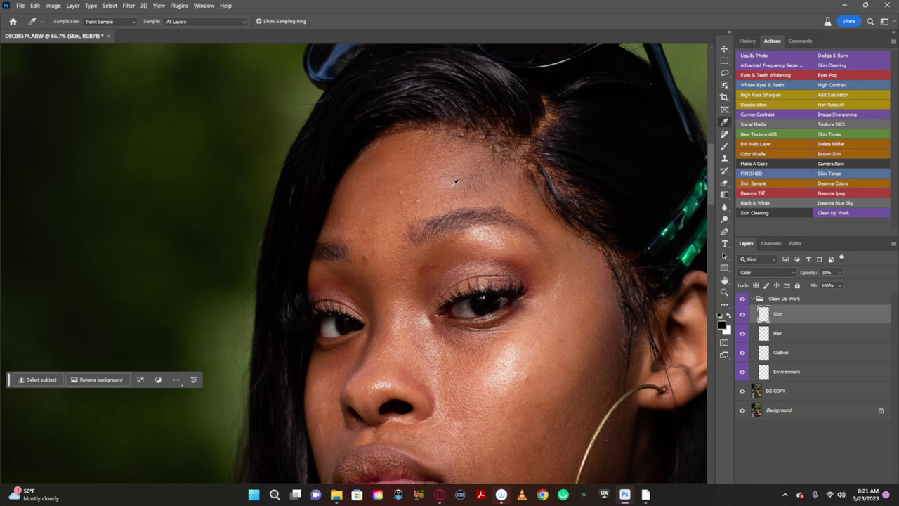
{"action": "left_click", "coordinate": [410, 149]}
{"action": "left_click", "coordinate": [410, 150]}
{"action": "key", "text": "b"}
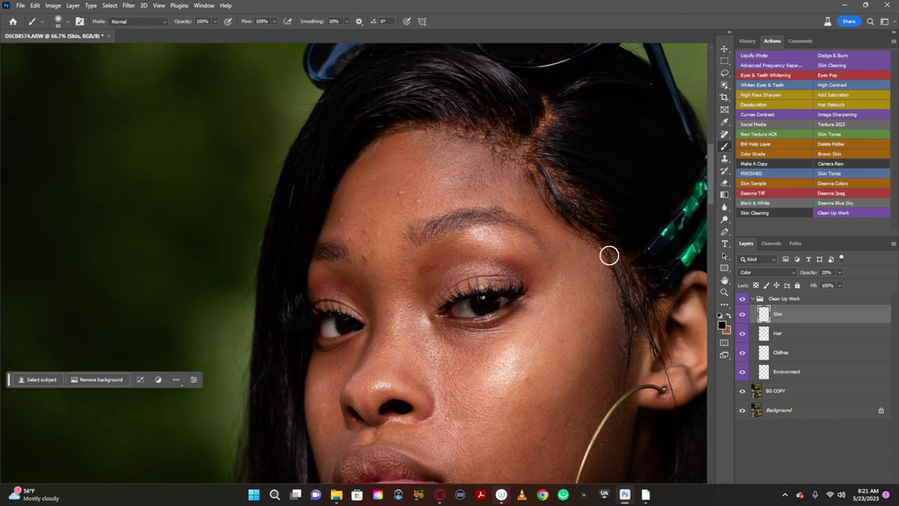
Step: Undo the latest brush strokes on the Skin layer and compare the portrait with that layer hidden and shown
{"action": "left_click", "coordinate": [35, 6]}
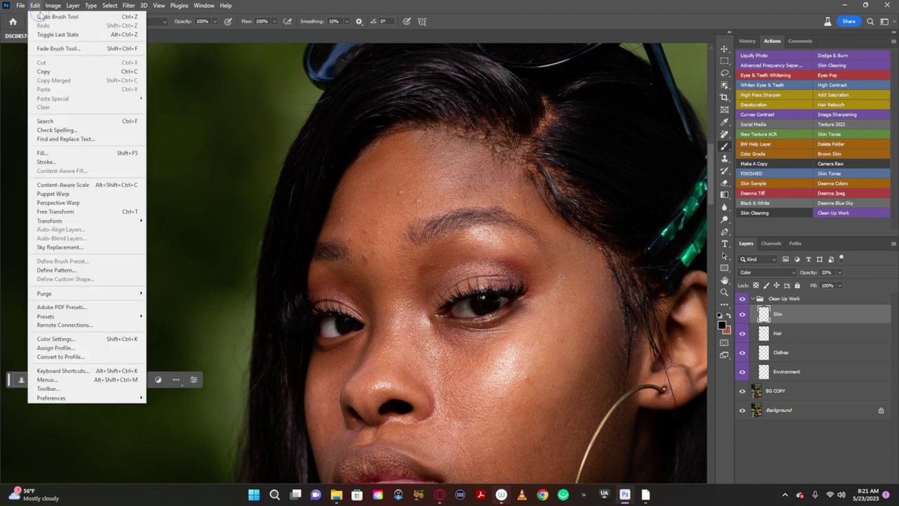
{"action": "left_click", "coordinate": [40, 17]}
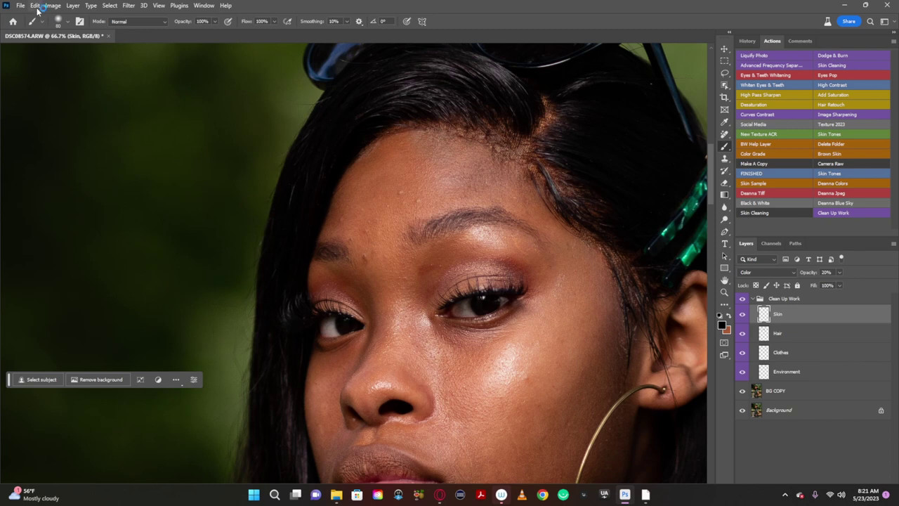
{"action": "left_click", "coordinate": [35, 6]}
{"action": "left_click", "coordinate": [40, 14]}
{"action": "left_click", "coordinate": [35, 6]}
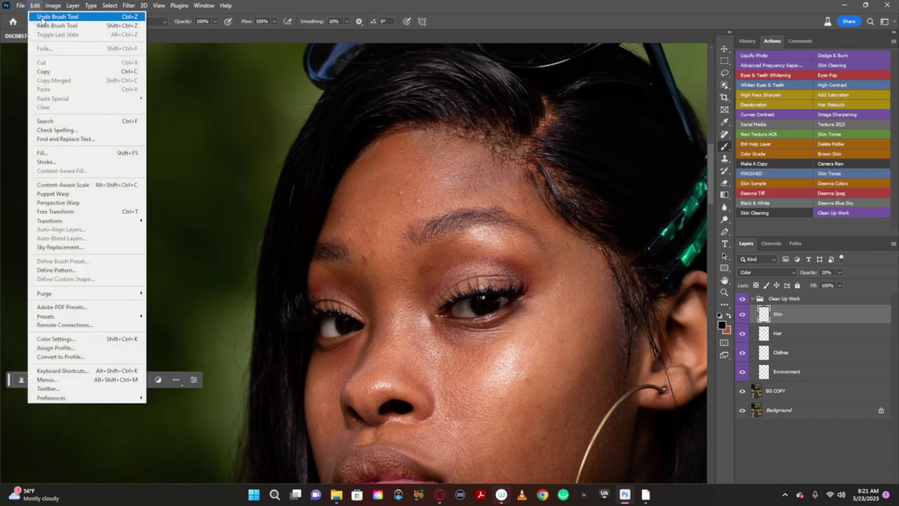
{"action": "left_click", "coordinate": [41, 18]}
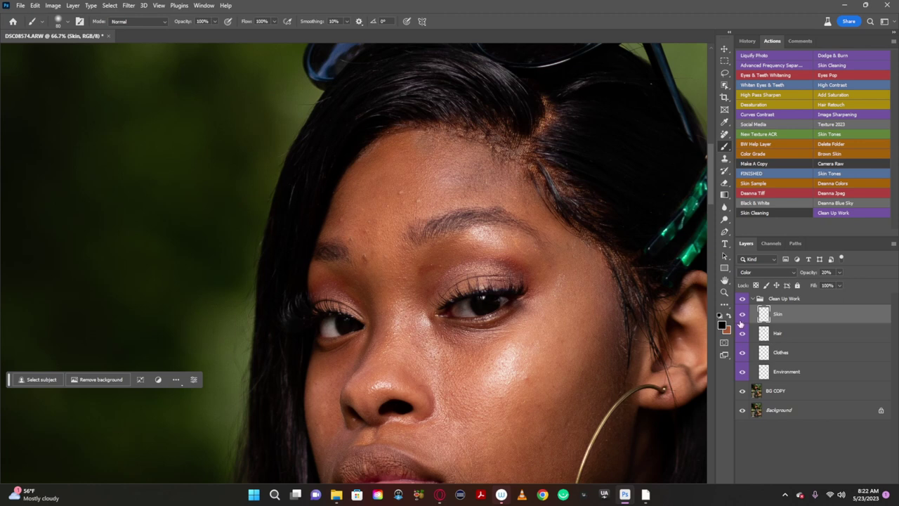
{"action": "left_click", "coordinate": [742, 316]}
{"action": "left_click", "coordinate": [742, 320]}
Step: Undo several more of the earlier brush strokes on the Skin layer
{"action": "left_click", "coordinate": [34, 6]}
{"action": "left_click", "coordinate": [40, 16]}
{"action": "left_click", "coordinate": [34, 5]}
{"action": "left_click", "coordinate": [38, 15]}
{"action": "left_click", "coordinate": [35, 5]}
{"action": "left_click", "coordinate": [38, 15]}
{"action": "left_click", "coordinate": [35, 6]}
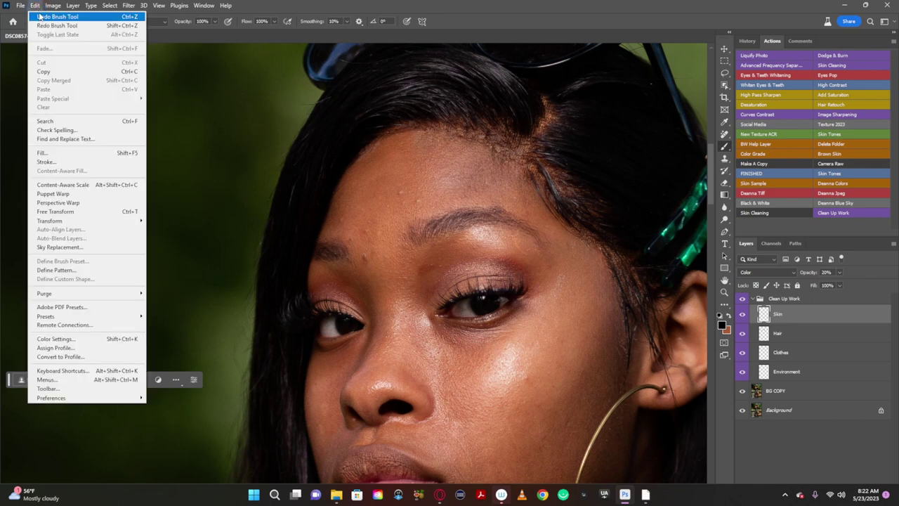
{"action": "left_click", "coordinate": [38, 15]}
{"action": "left_click", "coordinate": [34, 6]}
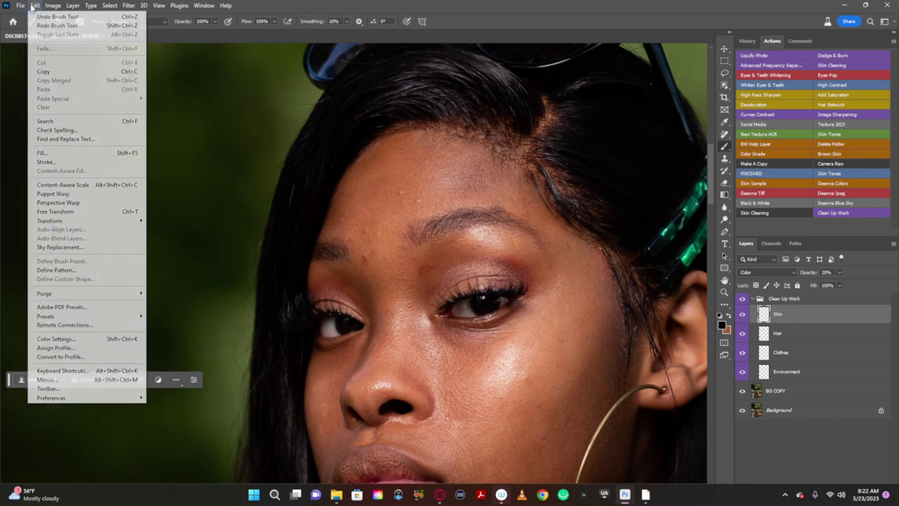
{"action": "left_click", "coordinate": [36, 16]}
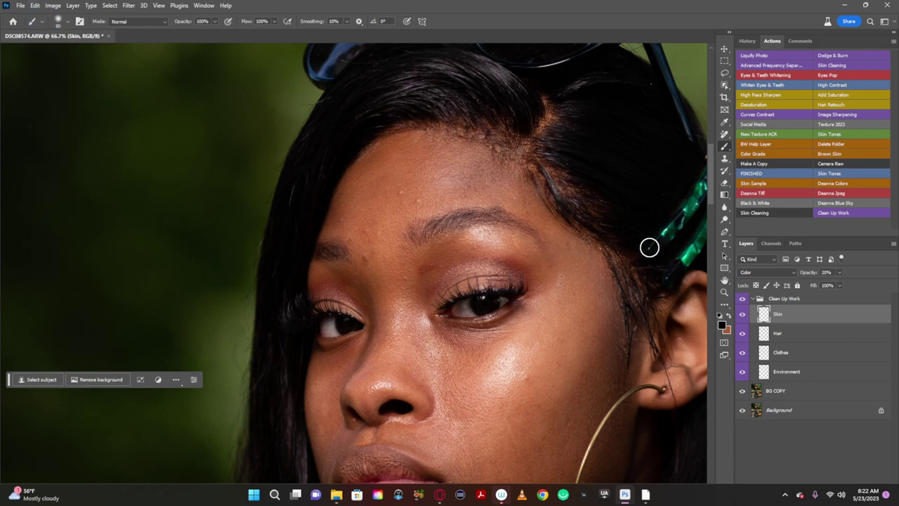
Step: Sample the orange-brown tone from the upper forehead, brush it over the forehead, and compare with the Skin layer hidden
{"action": "key", "text": "i"}
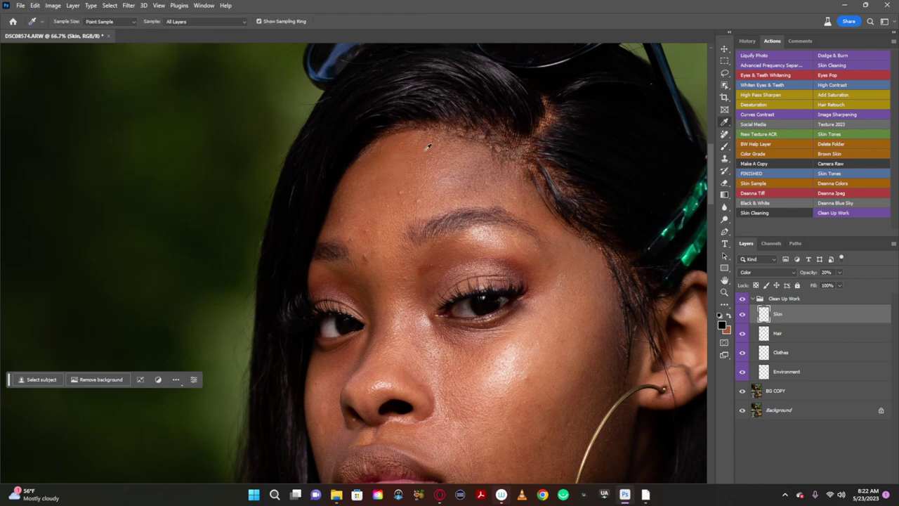
{"action": "left_click", "coordinate": [414, 154], "text": "alt"}
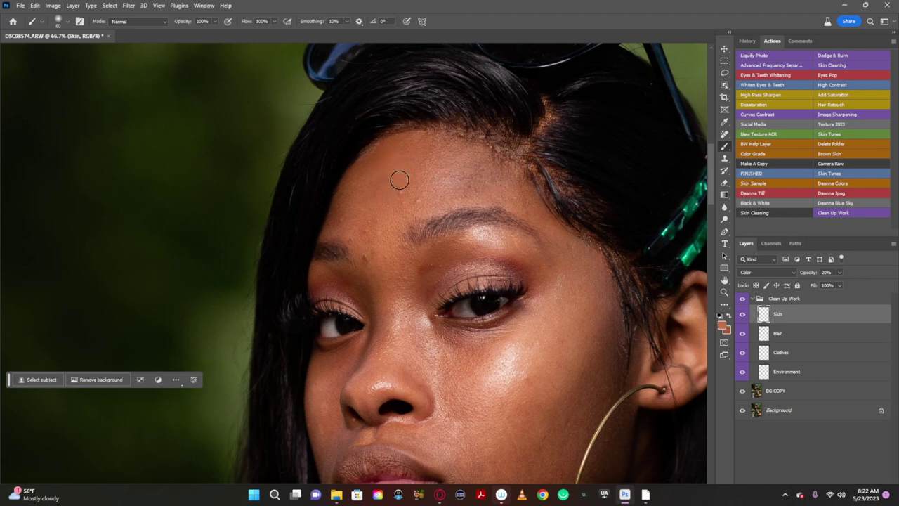
{"action": "left_click", "coordinate": [743, 318]}
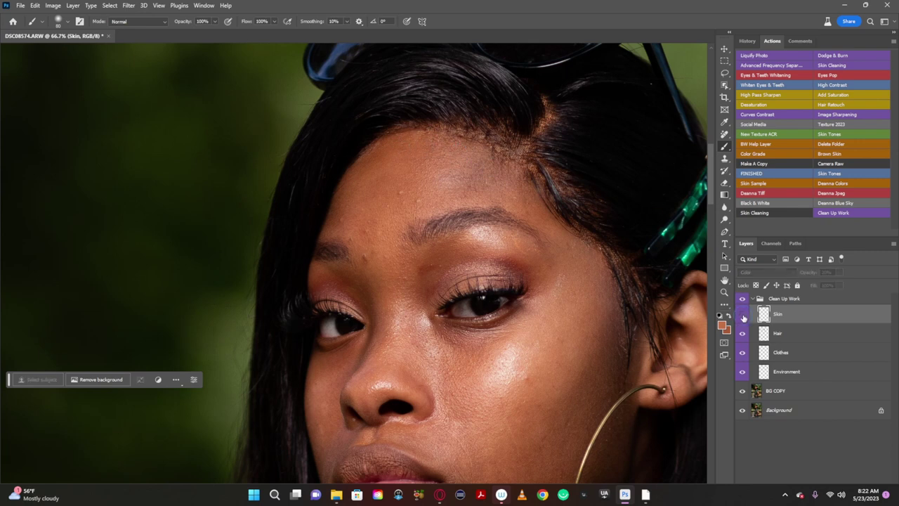
{"action": "left_click", "coordinate": [743, 318]}
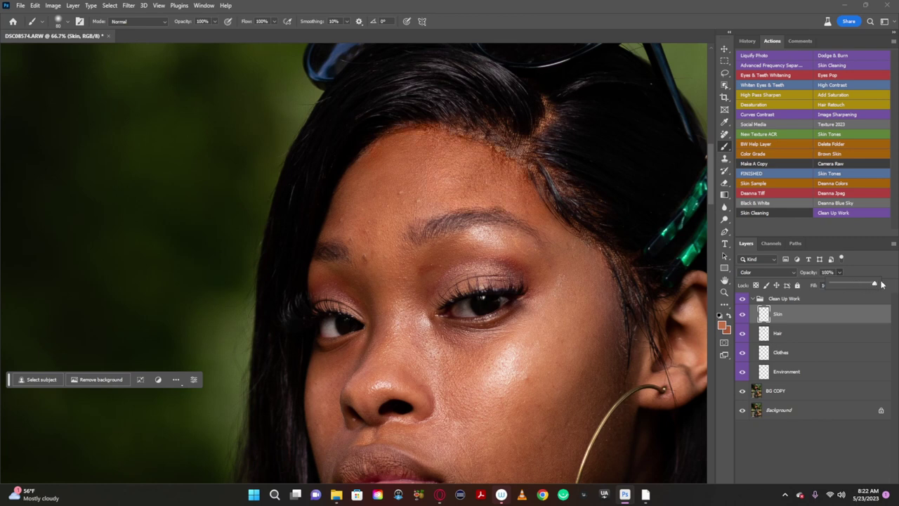
Step: Change the Skin layer's blend mode to Lighten and set its opacity to 30%
{"action": "left_click_drag", "start_coordinate": [882, 285], "coordinate": [868, 285]}
{"action": "left_click", "coordinate": [794, 273]}
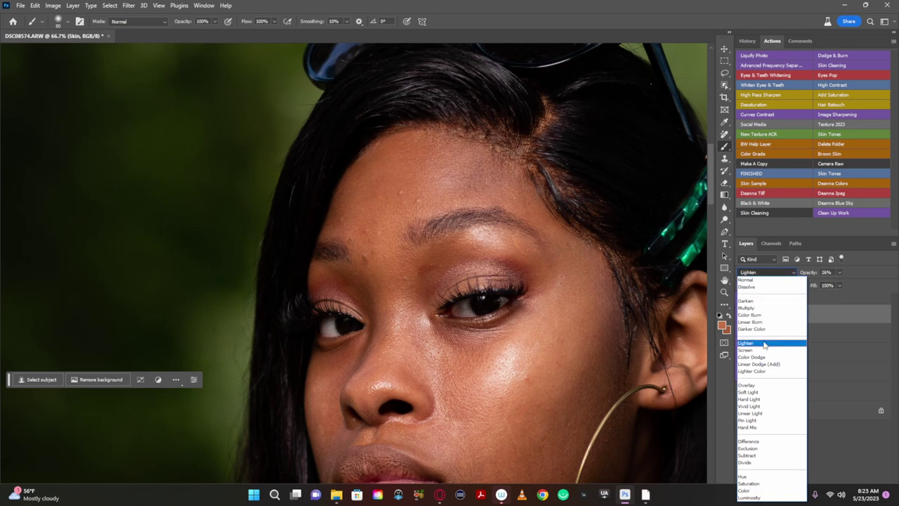
{"action": "left_click", "coordinate": [767, 344]}
{"action": "left_click", "coordinate": [839, 273]}
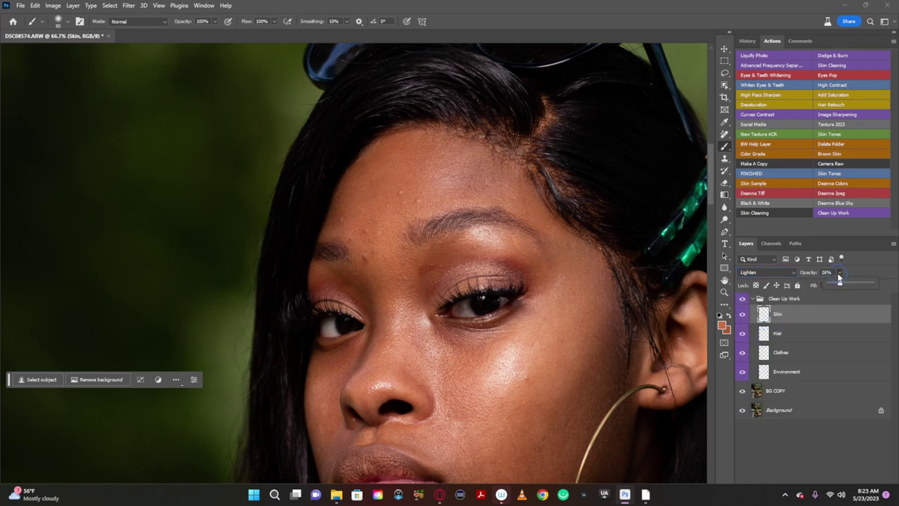
{"action": "mouse_move", "coordinate": [838, 285]}
{"action": "left_mouse_down"}
{"action": "mouse_move", "coordinate": [864, 285]}
{"action": "mouse_move", "coordinate": [849, 286]}
{"action": "left_mouse_up"}
Step: Try a harder brush on the upper forehead near the hairline, and reduce the brush hardness to about 20%
{"action": "left_click", "coordinate": [67, 23]}
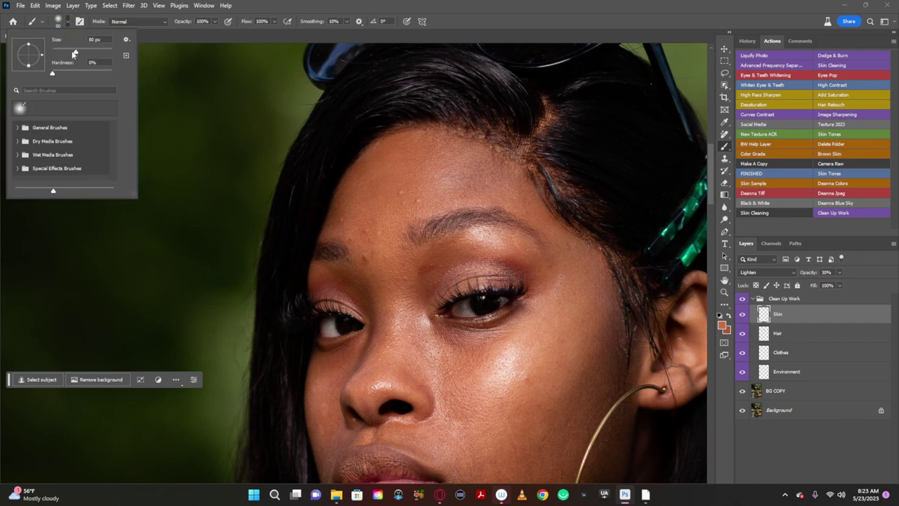
{"action": "left_click_drag", "start_coordinate": [54, 72], "coordinate": [90, 73]}
{"action": "left_click", "coordinate": [496, 167]}
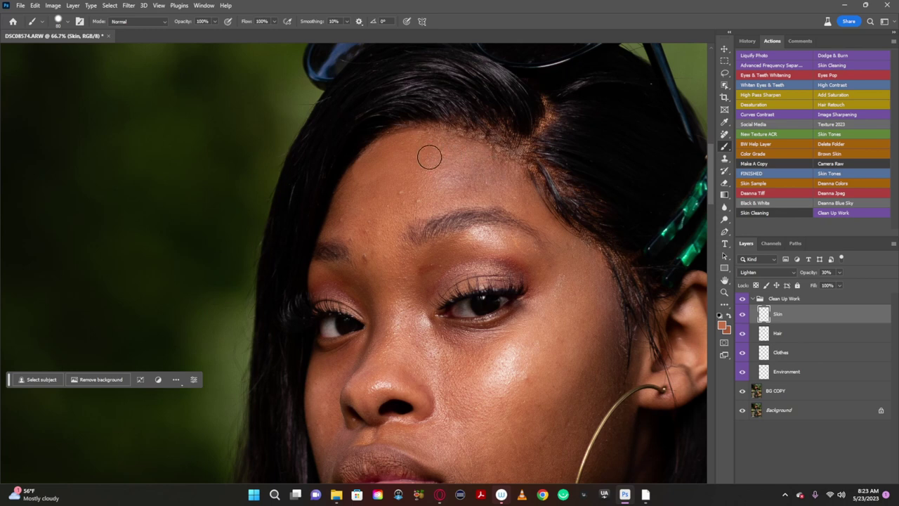
{"action": "left_click", "coordinate": [67, 22]}
{"action": "left_click_drag", "start_coordinate": [104, 73], "coordinate": [64, 79]}
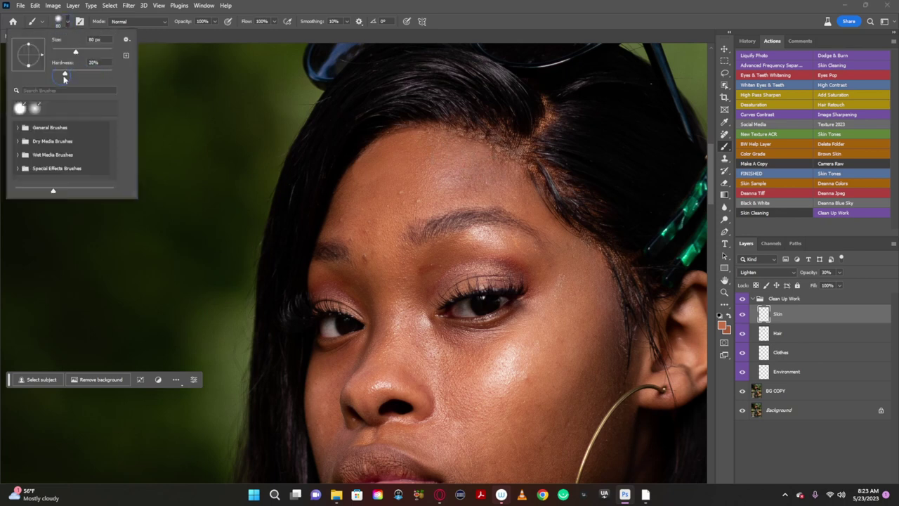
{"action": "key", "text": "Return"}
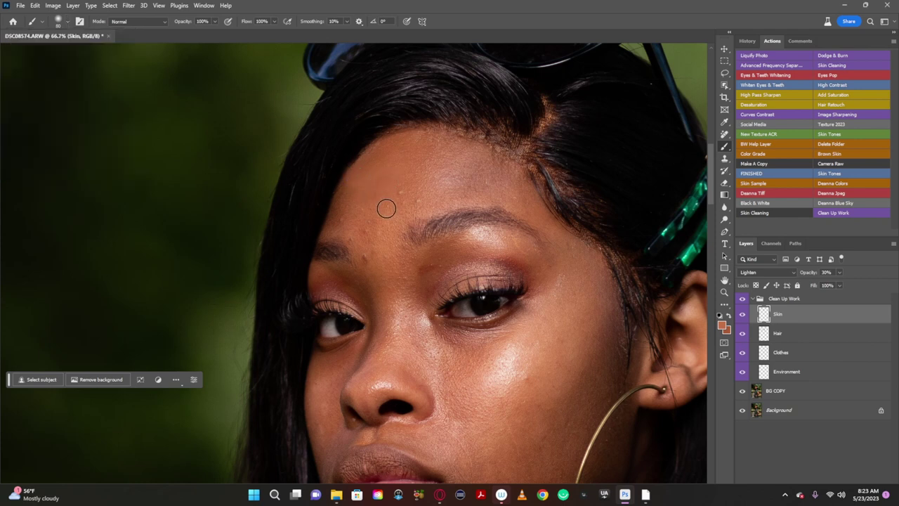
Step: Sample a lighter forehead tone, paint it over the dark patch below the hairline, and compare with the Skin layer hidden
{"action": "key", "text": "i"}
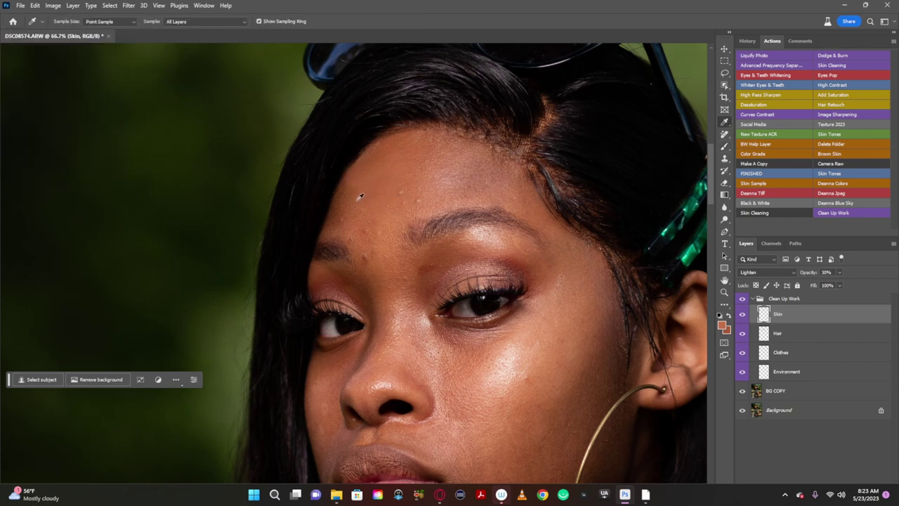
{"action": "key", "text": "b"}
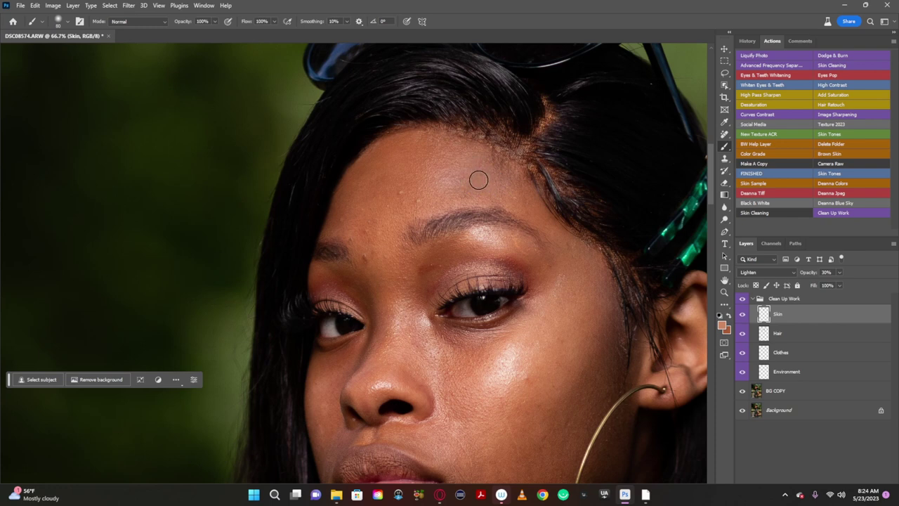
{"action": "left_click", "coordinate": [743, 317]}
{"action": "left_click", "coordinate": [743, 316]}
{"action": "left_click", "coordinate": [743, 317]}
{"action": "left_click", "coordinate": [744, 318]}
Step: Sample a darker brown skin tone, brush it over the temple beside the hairline, and check the brush size and hardness
{"action": "key", "text": "i"}
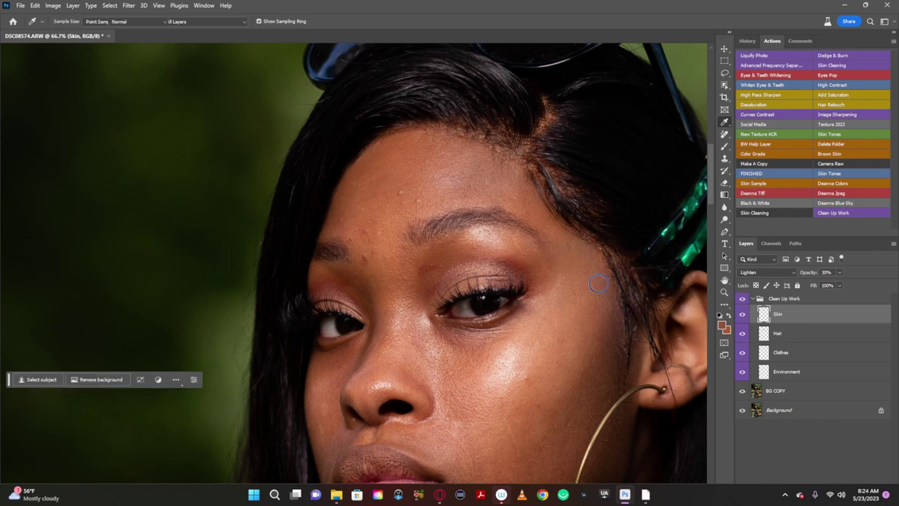
{"action": "key", "text": "b"}
{"action": "left_click", "coordinate": [68, 22]}
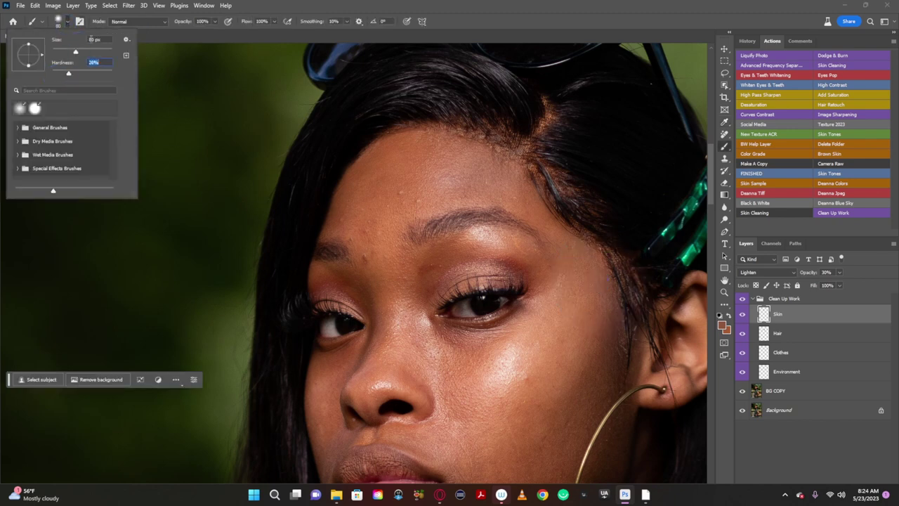
{"action": "key", "text": "Return"}
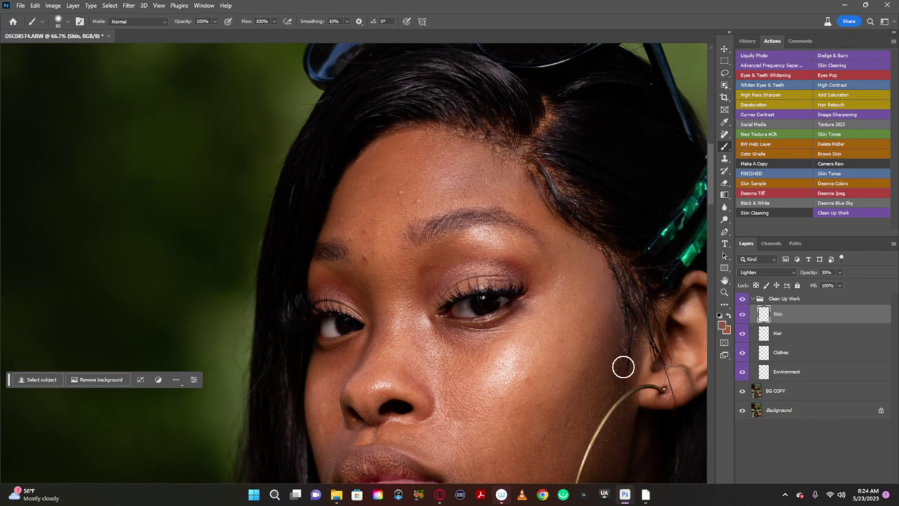
Step: Sample dark brown tones from the outer cheek above the earring and blend them into the shadowed skin beside the ear
{"action": "key", "text": "alt"}
{"action": "key", "text": "alt"}
{"action": "left_click", "coordinate": [605, 381], "text": "alt"}
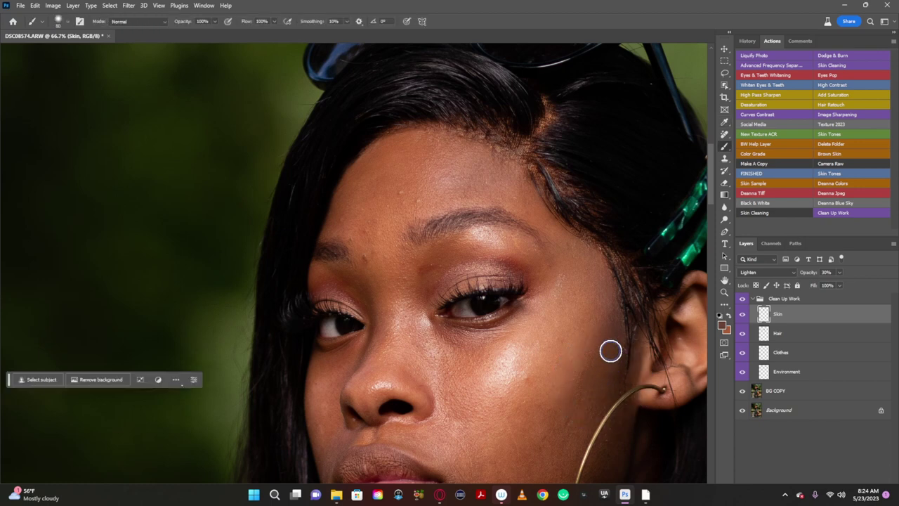
{"action": "left_click", "coordinate": [597, 387], "text": "alt"}
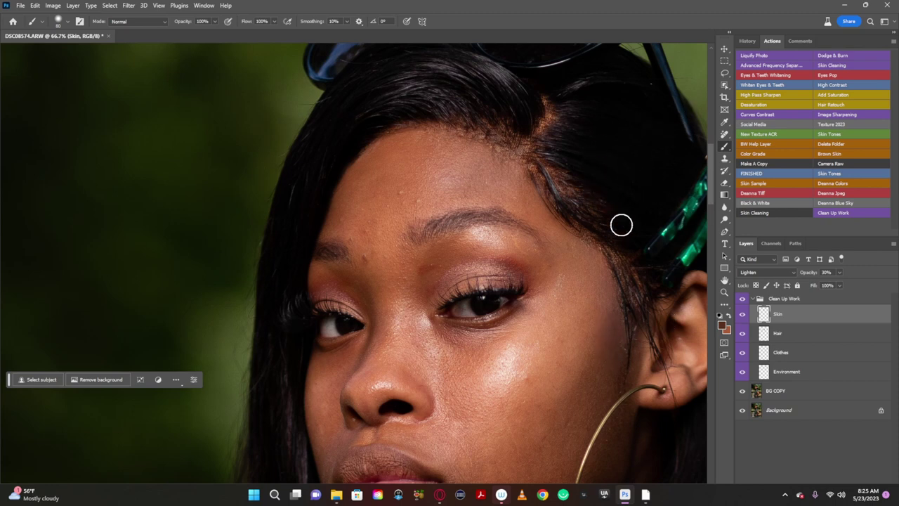
Step: Sample black from the hair above the temple, try brushing it along the hairline, and compare with the Skin layer hidden
{"action": "key", "text": "i"}
{"action": "left_click", "coordinate": [577, 156]}
{"action": "key", "text": "b"}
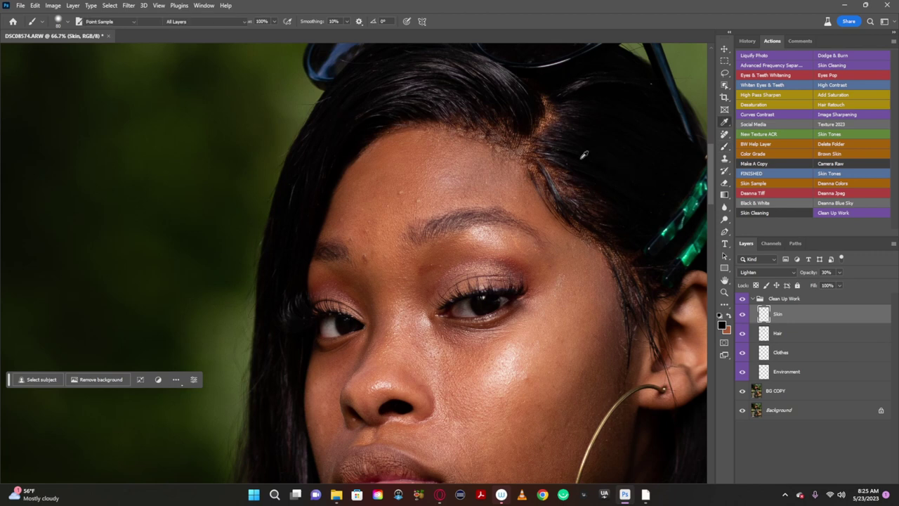
{"action": "left_click", "coordinate": [566, 157], "text": "alt"}
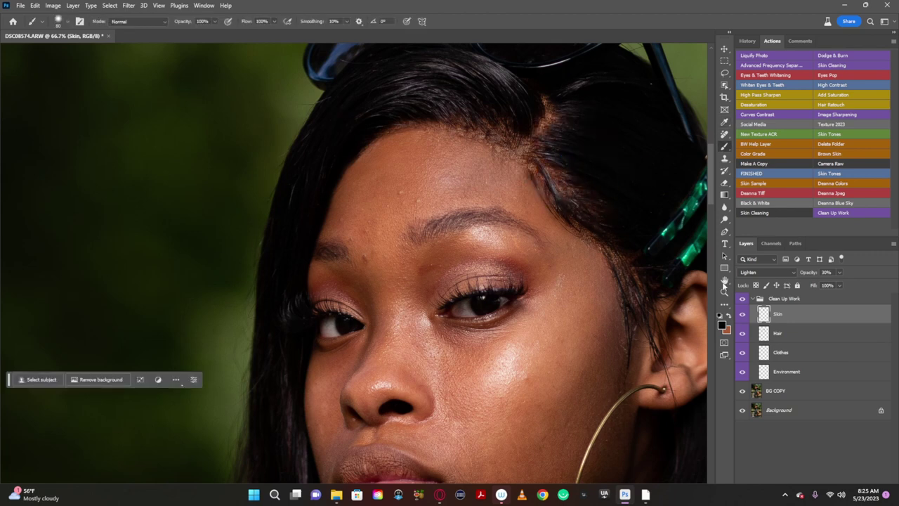
{"action": "left_click", "coordinate": [741, 315]}
{"action": "left_click", "coordinate": [741, 316]}
Step: Add a new layer above the Skin layer and set its blend mode to Soft Light
{"action": "key", "text": "super"}
{"action": "key", "text": "super"}
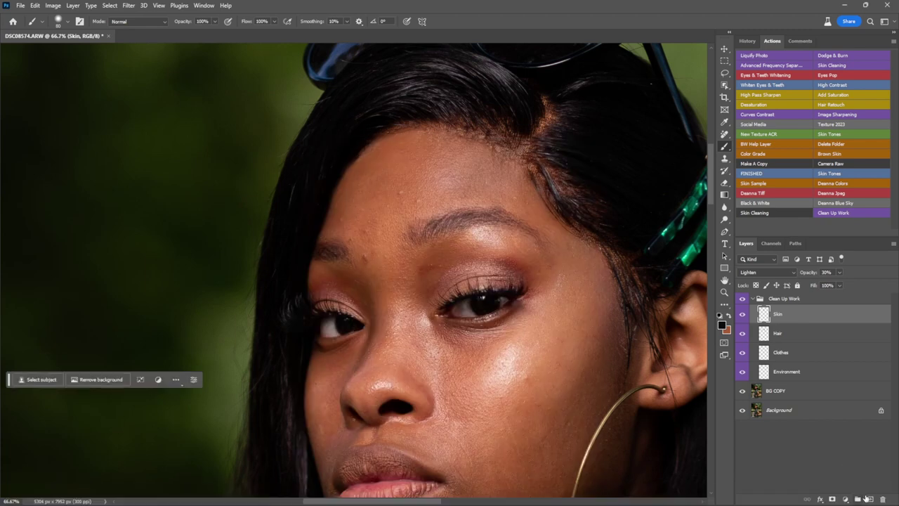
{"action": "left_click", "coordinate": [869, 498]}
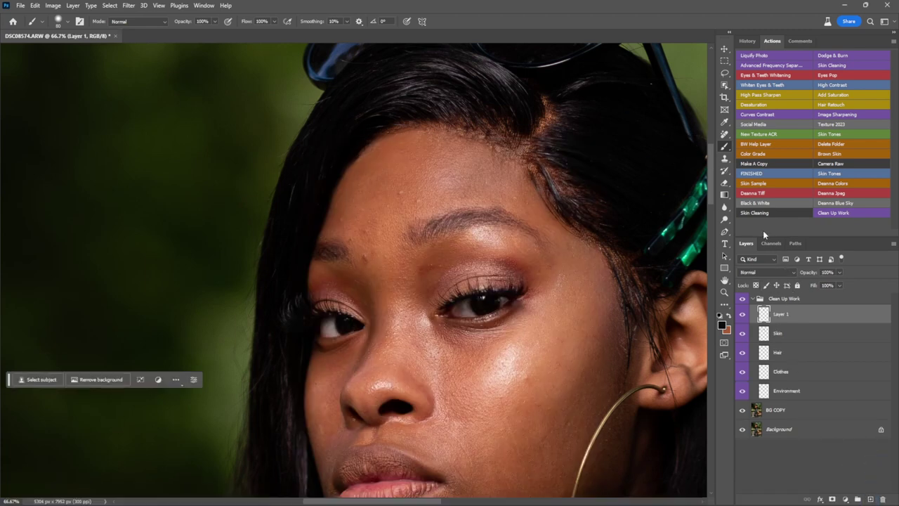
{"action": "left_click", "coordinate": [792, 272]}
{"action": "left_click", "coordinate": [764, 391]}
Step: Set the brush flow to 19% and darken the hairline with black from the parting down to the hair beside the ear
{"action": "left_click", "coordinate": [274, 21]}
{"action": "left_click_drag", "start_coordinate": [278, 33], "coordinate": [255, 35]}
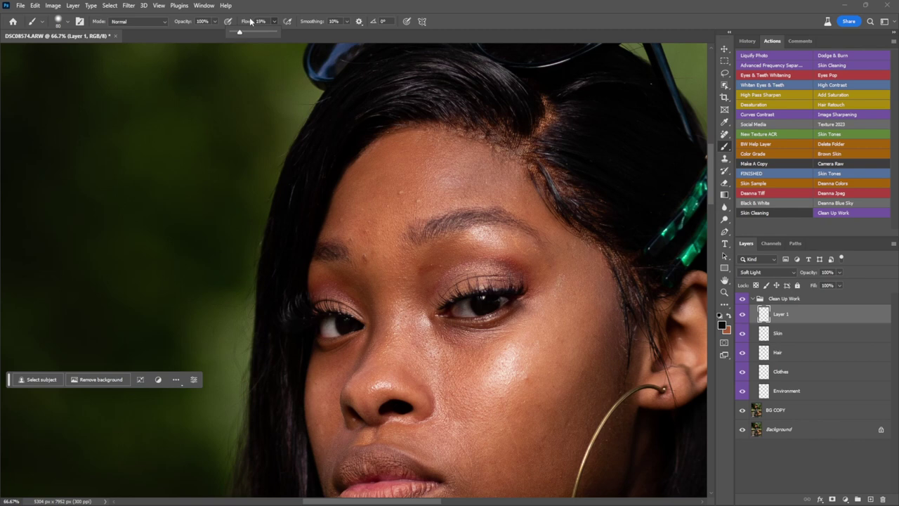
{"action": "left_click", "coordinate": [576, 186]}
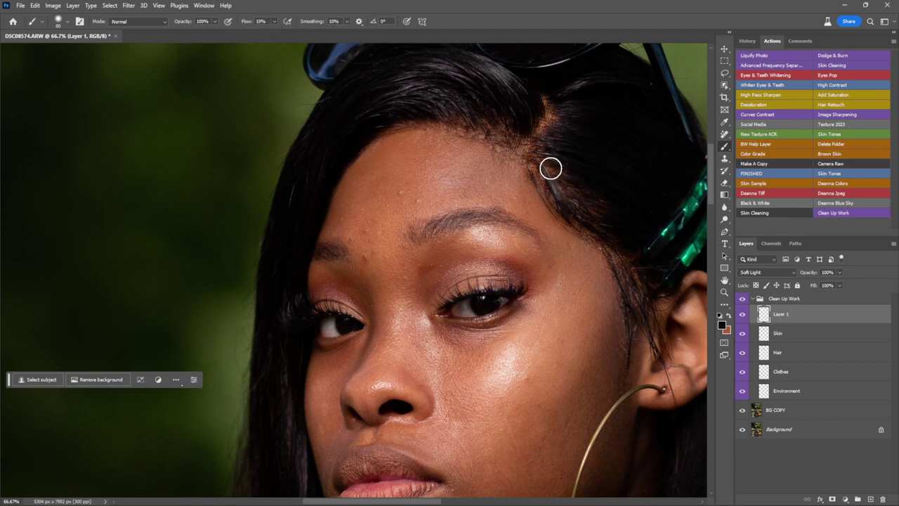
{"action": "mouse_move", "coordinate": [550, 169]}
{"action": "left_mouse_down"}
{"action": "mouse_move", "coordinate": [596, 210]}
{"action": "mouse_move", "coordinate": [636, 191]}
{"action": "mouse_move", "coordinate": [599, 203]}
{"action": "mouse_move", "coordinate": [536, 164]}
{"action": "mouse_move", "coordinate": [573, 108]}
{"action": "mouse_move", "coordinate": [532, 140]}
{"action": "mouse_move", "coordinate": [551, 114]}
{"action": "mouse_move", "coordinate": [546, 101]}
{"action": "mouse_move", "coordinate": [548, 121]}
{"action": "mouse_move", "coordinate": [536, 130]}
{"action": "mouse_move", "coordinate": [561, 108]}
{"action": "mouse_move", "coordinate": [549, 103]}
{"action": "mouse_move", "coordinate": [531, 140]}
{"action": "mouse_move", "coordinate": [410, 117]}
{"action": "mouse_move", "coordinate": [511, 143]}
{"action": "mouse_move", "coordinate": [489, 133]}
{"action": "mouse_move", "coordinate": [569, 146]}
{"action": "mouse_move", "coordinate": [554, 147]}
{"action": "mouse_move", "coordinate": [545, 172]}
{"action": "mouse_move", "coordinate": [591, 210]}
{"action": "mouse_move", "coordinate": [547, 168]}
{"action": "mouse_move", "coordinate": [602, 239]}
{"action": "mouse_move", "coordinate": [592, 229]}
{"action": "mouse_move", "coordinate": [618, 248]}
{"action": "mouse_move", "coordinate": [625, 236]}
{"action": "mouse_move", "coordinate": [630, 291]}
{"action": "mouse_move", "coordinate": [628, 245]}
{"action": "mouse_move", "coordinate": [592, 211]}
{"action": "mouse_move", "coordinate": [620, 247]}
{"action": "mouse_move", "coordinate": [632, 294]}
{"action": "left_mouse_up"}
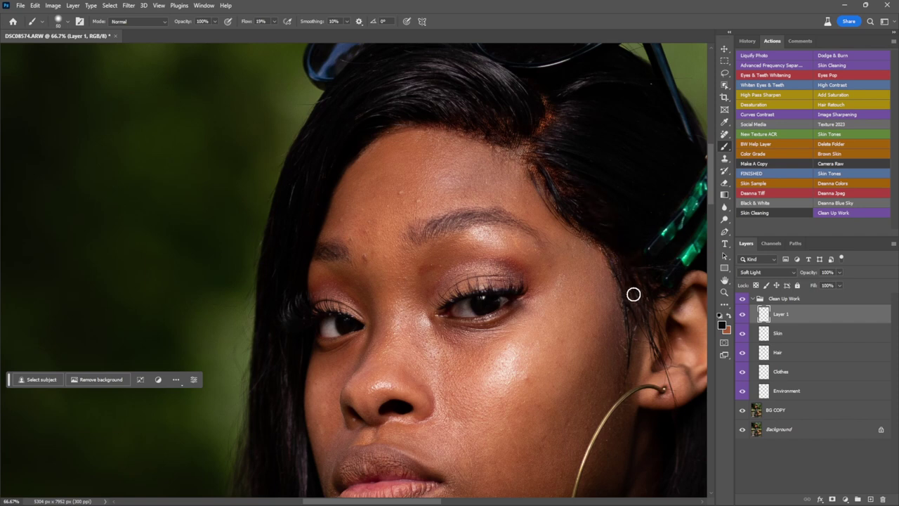
{"action": "mouse_move", "coordinate": [634, 260]}
{"action": "left_mouse_down"}
{"action": "mouse_move", "coordinate": [639, 286]}
{"action": "mouse_move", "coordinate": [634, 269]}
{"action": "mouse_move", "coordinate": [656, 287]}
{"action": "mouse_move", "coordinate": [638, 270]}
{"action": "mouse_move", "coordinate": [628, 273]}
{"action": "mouse_move", "coordinate": [611, 242]}
{"action": "mouse_move", "coordinate": [623, 280]}
{"action": "mouse_move", "coordinate": [605, 223]}
{"action": "mouse_move", "coordinate": [612, 241]}
{"action": "mouse_move", "coordinate": [590, 225]}
{"action": "mouse_move", "coordinate": [604, 245]}
{"action": "mouse_move", "coordinate": [573, 221]}
{"action": "mouse_move", "coordinate": [608, 244]}
{"action": "mouse_move", "coordinate": [614, 262]}
{"action": "mouse_move", "coordinate": [541, 175]}
{"action": "mouse_move", "coordinate": [538, 169]}
{"action": "mouse_move", "coordinate": [565, 188]}
{"action": "mouse_move", "coordinate": [551, 162]}
{"action": "mouse_move", "coordinate": [563, 177]}
{"action": "mouse_move", "coordinate": [567, 137]}
{"action": "mouse_move", "coordinate": [545, 119]}
{"action": "mouse_move", "coordinate": [551, 112]}
{"action": "mouse_move", "coordinate": [540, 136]}
{"action": "mouse_move", "coordinate": [550, 102]}
{"action": "mouse_move", "coordinate": [546, 129]}
{"action": "left_mouse_up"}
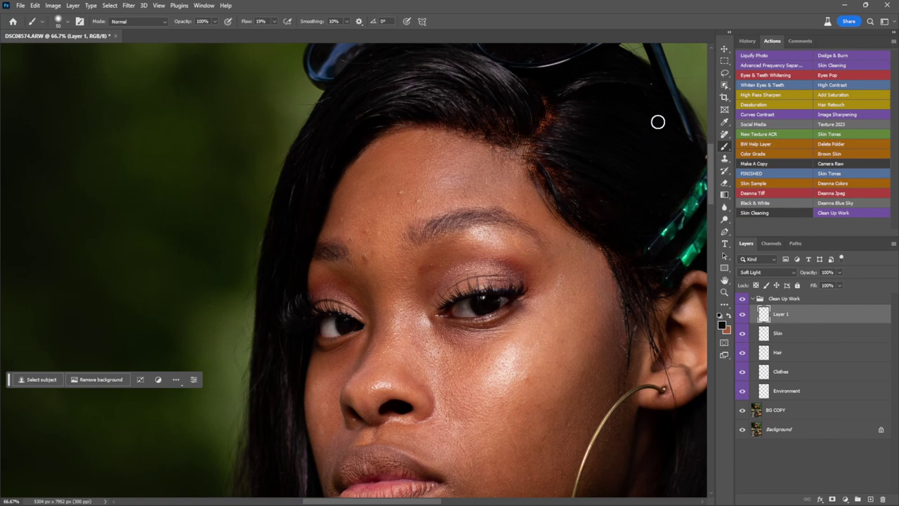
Step: On the Hair layer, use the Remove tool to clear the blemishes on the forehead, between the brows and on the highlighted cheek
{"action": "left_click", "coordinate": [787, 354]}
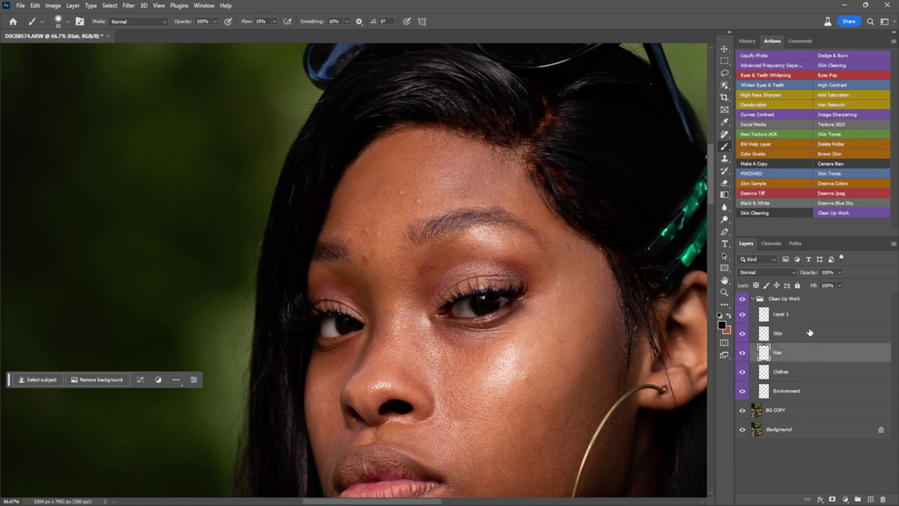
{"action": "left_click", "coordinate": [724, 133]}
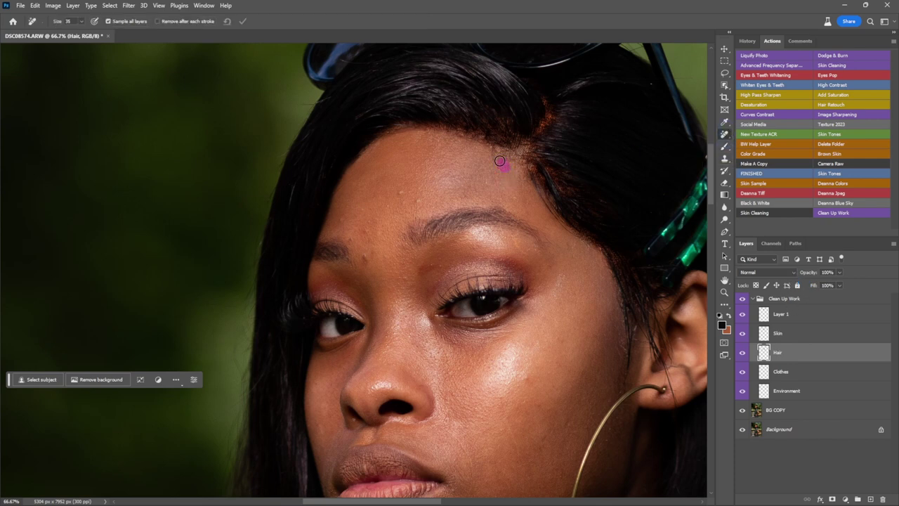
{"action": "mouse_move", "coordinate": [492, 156]}
{"action": "left_mouse_down"}
{"action": "mouse_move", "coordinate": [518, 180]}
{"action": "mouse_move", "coordinate": [515, 172]}
{"action": "left_mouse_up"}
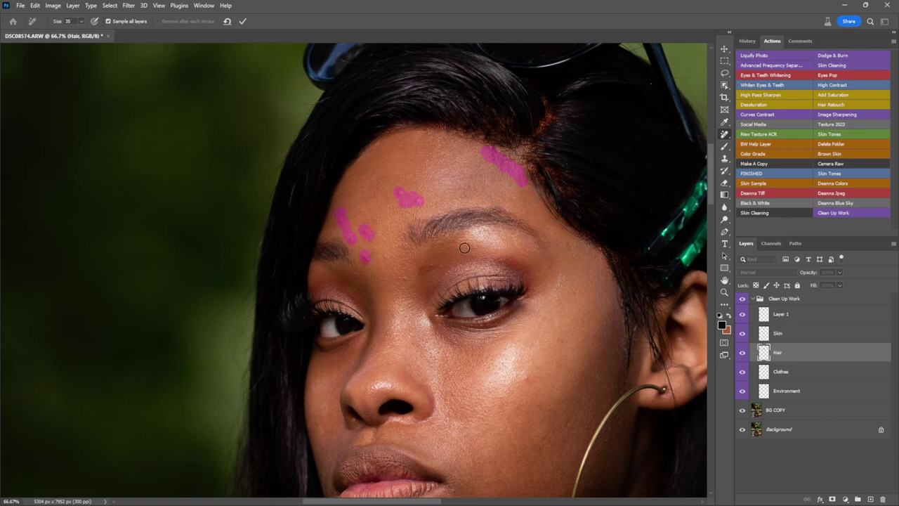
{"action": "left_click_drag", "start_coordinate": [531, 381], "coordinate": [527, 365]}
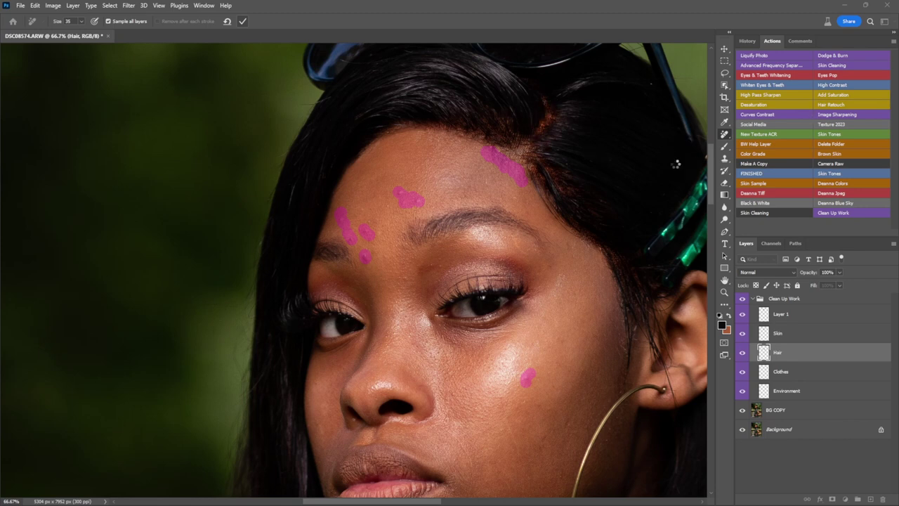
{"action": "key", "text": "Return"}
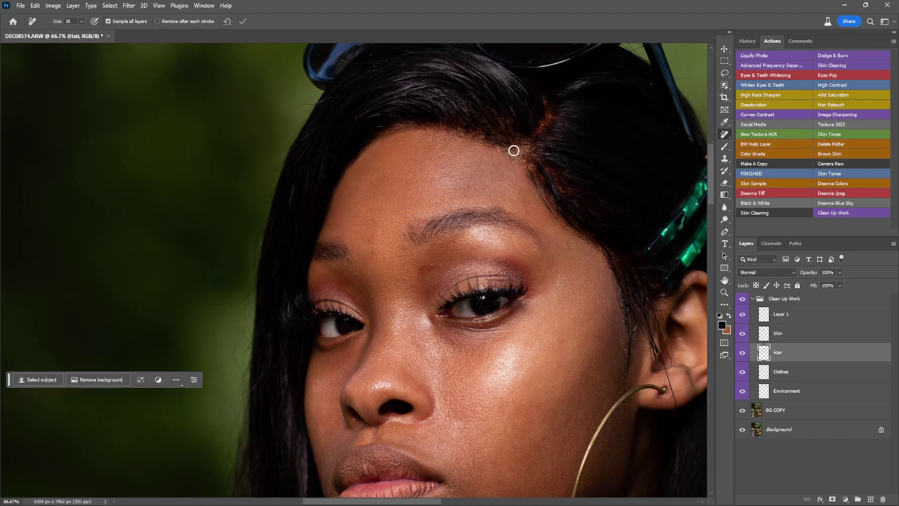
Step: Remove the exposed reddish scalp along the hair parting and clean the adjoining upper forehead hairline with the Remove tool
{"action": "mouse_move", "coordinate": [510, 146]}
{"action": "left_mouse_down"}
{"action": "mouse_move", "coordinate": [521, 155]}
{"action": "mouse_move", "coordinate": [544, 120]}
{"action": "mouse_move", "coordinate": [545, 93]}
{"action": "left_mouse_up"}
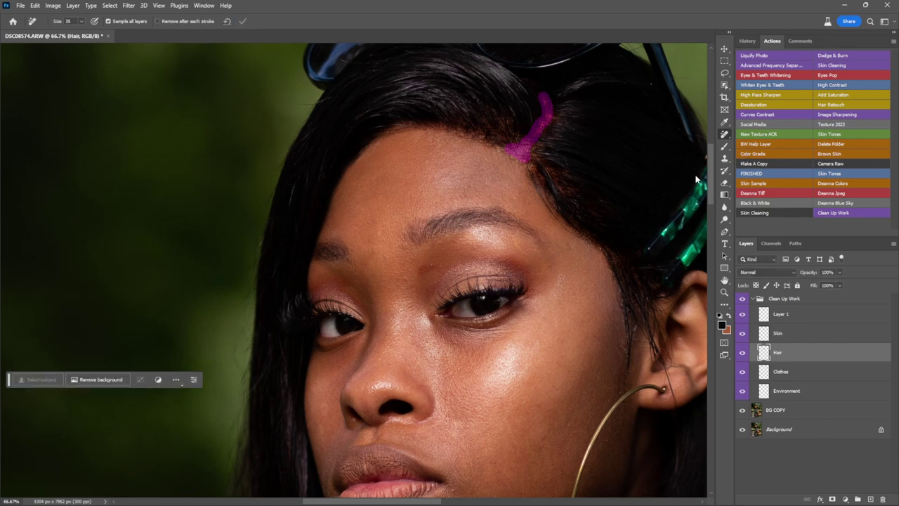
{"action": "mouse_move", "coordinate": [556, 118]}
{"action": "left_mouse_down"}
{"action": "mouse_move", "coordinate": [546, 124]}
{"action": "mouse_move", "coordinate": [551, 109]}
{"action": "left_mouse_up"}
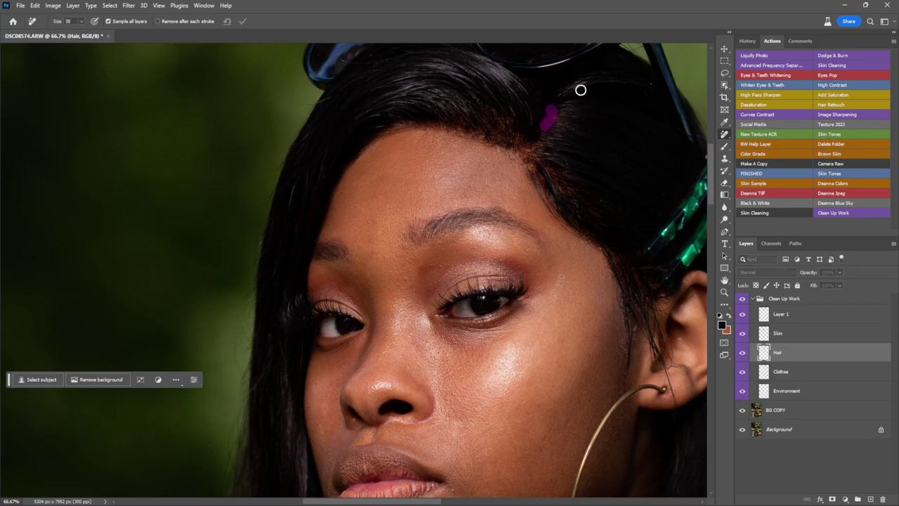
{"action": "left_click", "coordinate": [242, 21]}
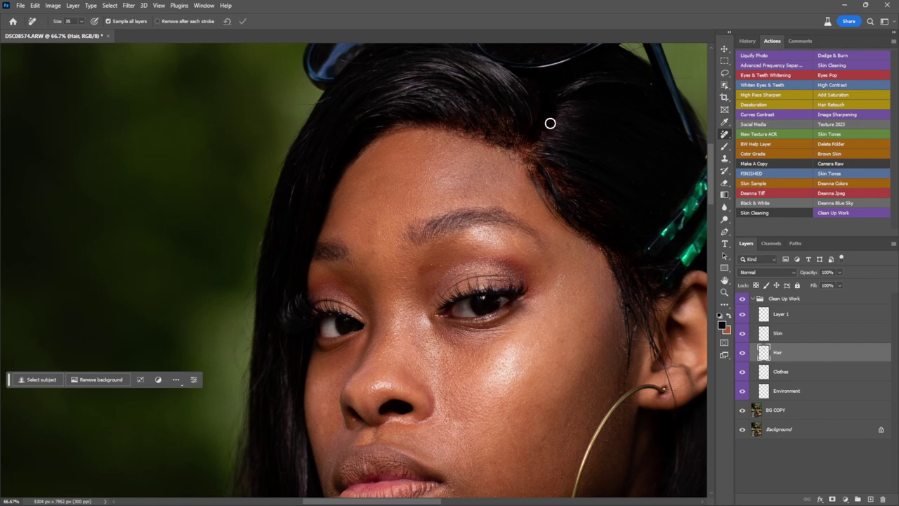
{"action": "mouse_move", "coordinate": [551, 124]}
{"action": "left_mouse_down"}
{"action": "mouse_move", "coordinate": [571, 111]}
{"action": "mouse_move", "coordinate": [558, 110]}
{"action": "mouse_move", "coordinate": [564, 125]}
{"action": "mouse_move", "coordinate": [529, 162]}
{"action": "mouse_move", "coordinate": [470, 146]}
{"action": "left_mouse_up"}
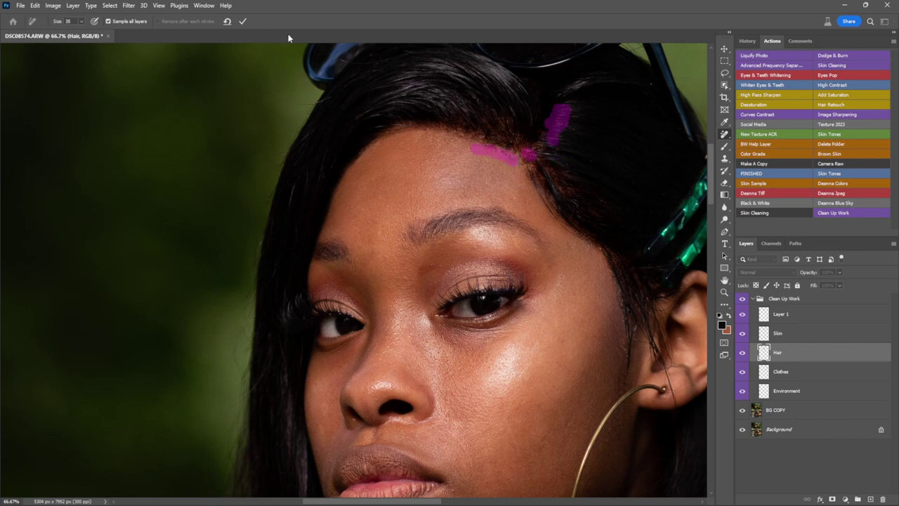
{"action": "left_click", "coordinate": [243, 21]}
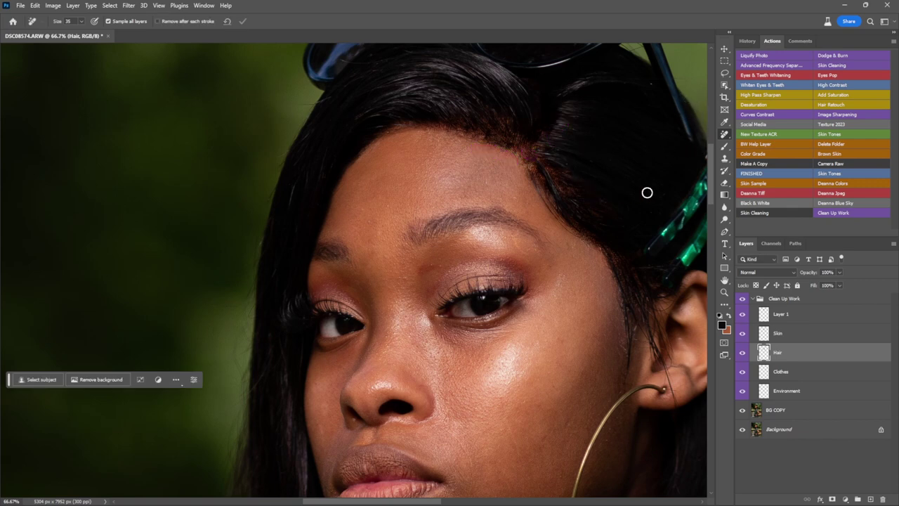
Step: Remove the remaining reddish patches in the hair just behind the hairline above the temple
{"action": "mouse_move", "coordinate": [571, 194]}
{"action": "left_mouse_down"}
{"action": "mouse_move", "coordinate": [552, 169]}
{"action": "mouse_move", "coordinate": [553, 181]}
{"action": "mouse_move", "coordinate": [533, 168]}
{"action": "left_mouse_up"}
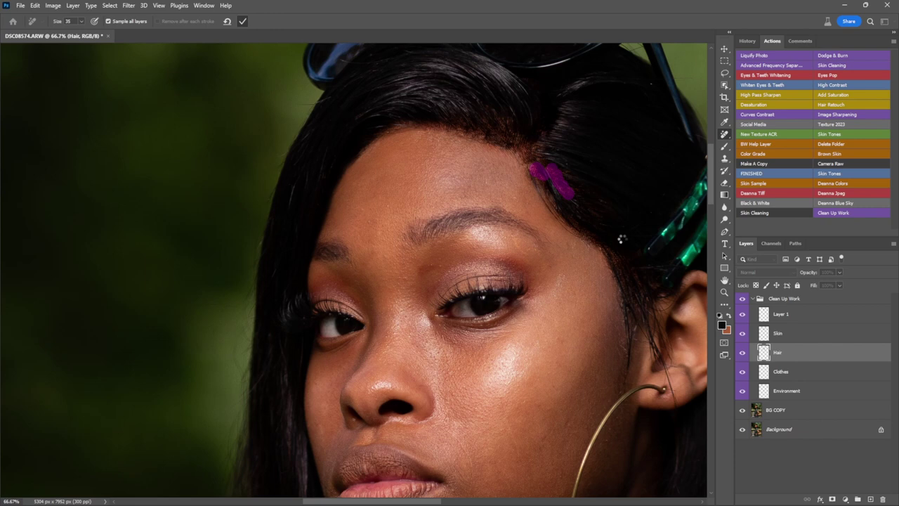
{"action": "key", "text": "Return"}
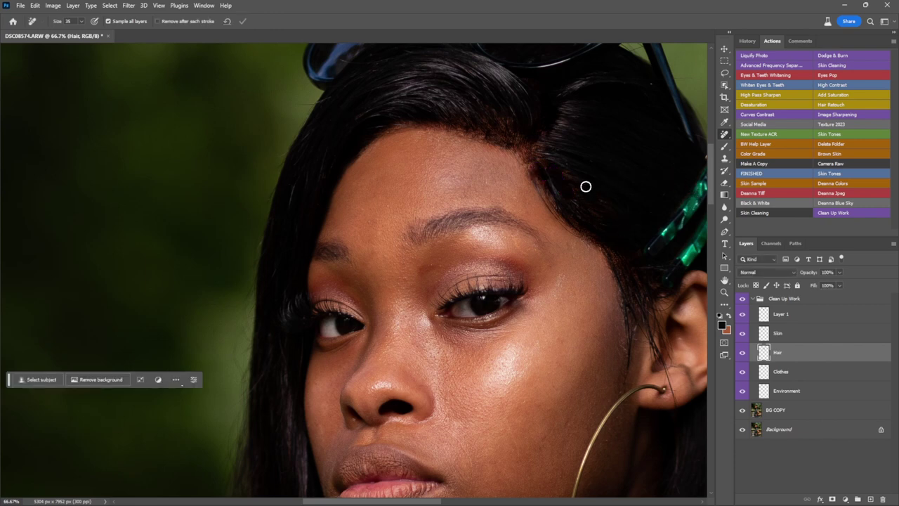
{"action": "mouse_move", "coordinate": [575, 190]}
{"action": "left_mouse_down"}
{"action": "mouse_move", "coordinate": [566, 184]}
{"action": "mouse_move", "coordinate": [572, 175]}
{"action": "mouse_move", "coordinate": [544, 163]}
{"action": "left_mouse_up"}
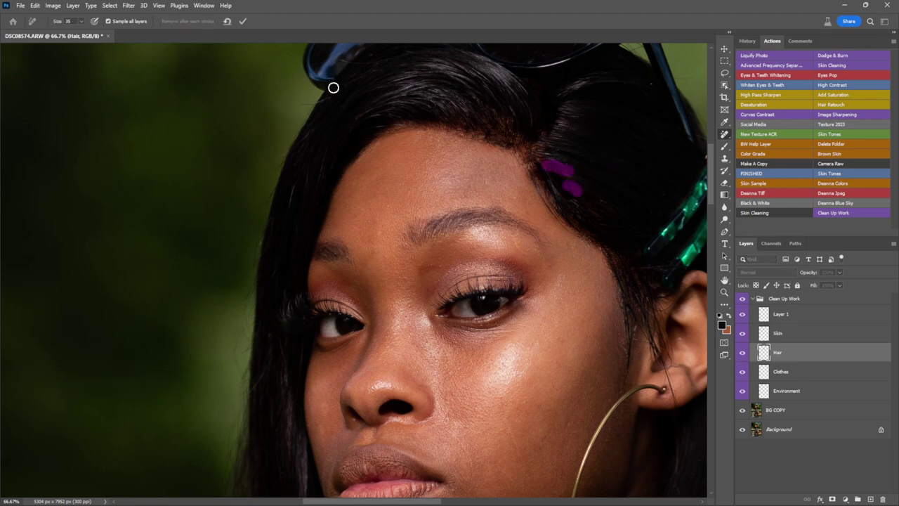
{"action": "left_click", "coordinate": [243, 21]}
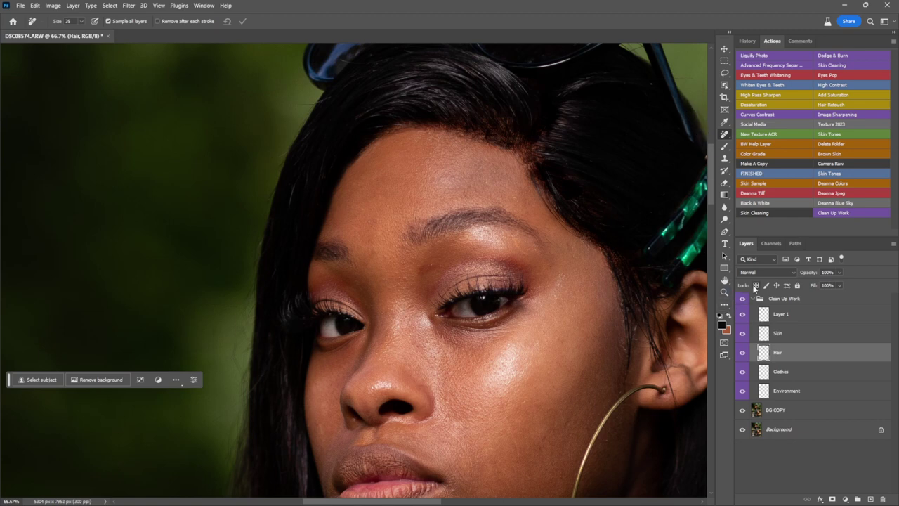
Step: Make a merged copy above the collapsed Clean Up Work group and patch the uneven hair above the temple with cleaner neighbouring hair
{"action": "left_click", "coordinate": [753, 300]}
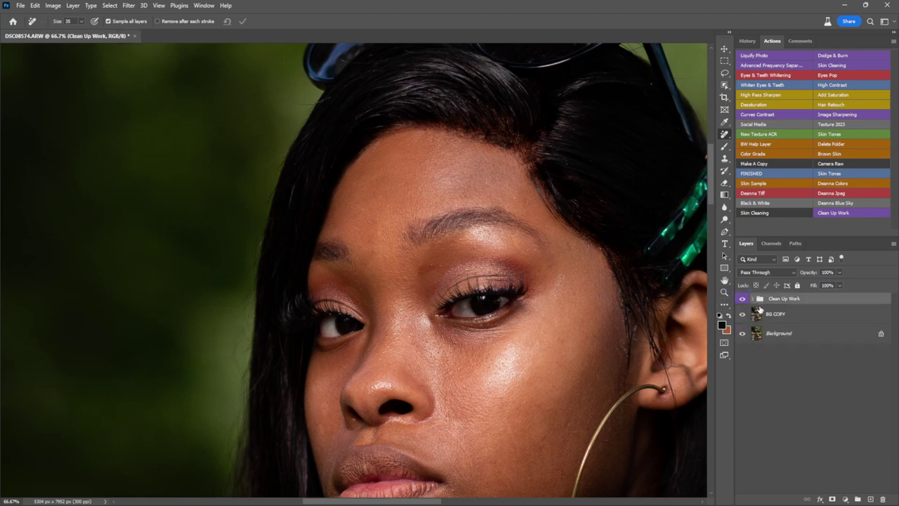
{"action": "left_click", "coordinate": [764, 162]}
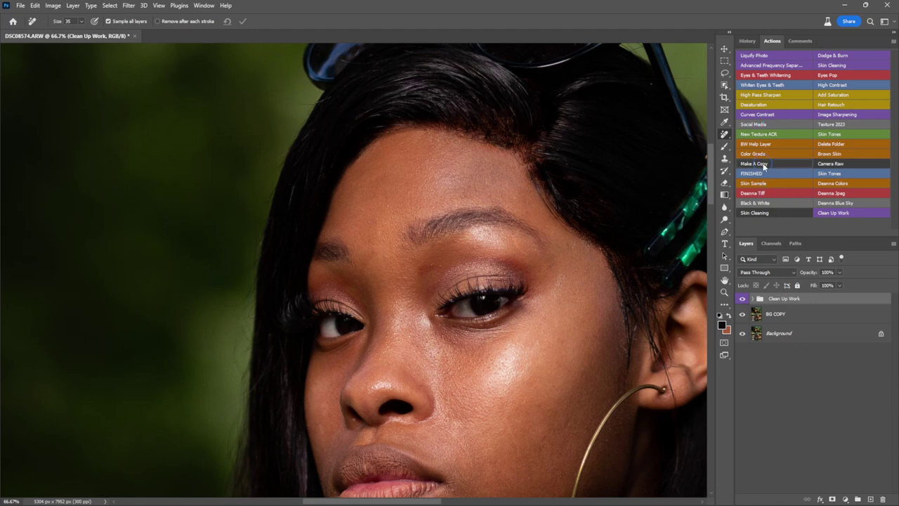
{"action": "left_click", "coordinate": [725, 304]}
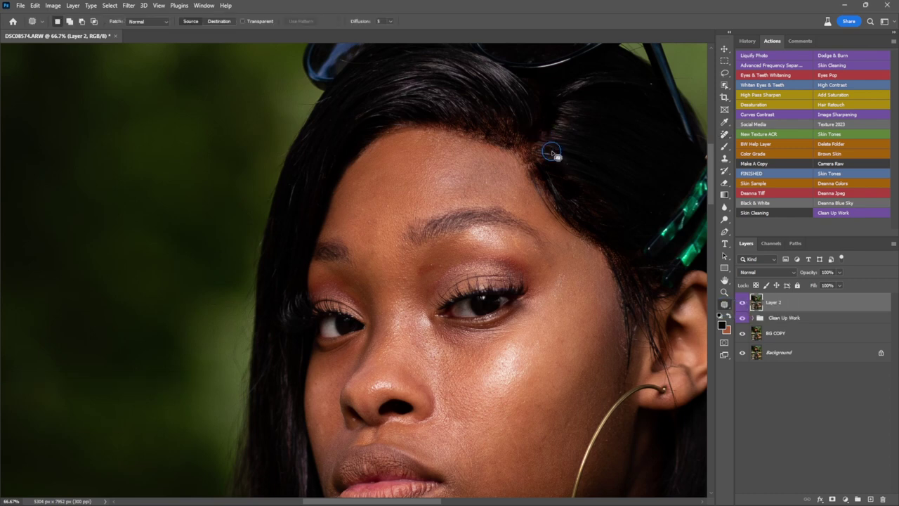
{"action": "mouse_move", "coordinate": [548, 163]}
{"action": "left_mouse_down"}
{"action": "mouse_move", "coordinate": [543, 184]}
{"action": "mouse_move", "coordinate": [563, 204]}
{"action": "mouse_move", "coordinate": [591, 209]}
{"action": "mouse_move", "coordinate": [602, 151]}
{"action": "mouse_move", "coordinate": [592, 168]}
{"action": "mouse_move", "coordinate": [605, 154]}
{"action": "left_mouse_up"}
{"action": "key", "text": "ctrl+d"}
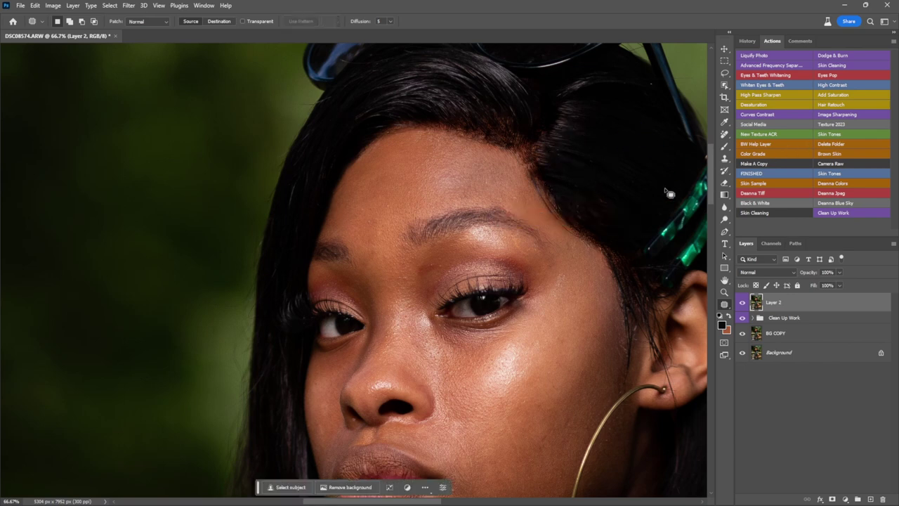
{"action": "mouse_move", "coordinate": [605, 185]}
{"action": "left_mouse_down"}
{"action": "mouse_move", "coordinate": [593, 183]}
{"action": "mouse_move", "coordinate": [583, 207]}
{"action": "mouse_move", "coordinate": [610, 230]}
{"action": "mouse_move", "coordinate": [632, 191]}
{"action": "mouse_move", "coordinate": [624, 197]}
{"action": "mouse_move", "coordinate": [651, 185]}
{"action": "left_mouse_up"}
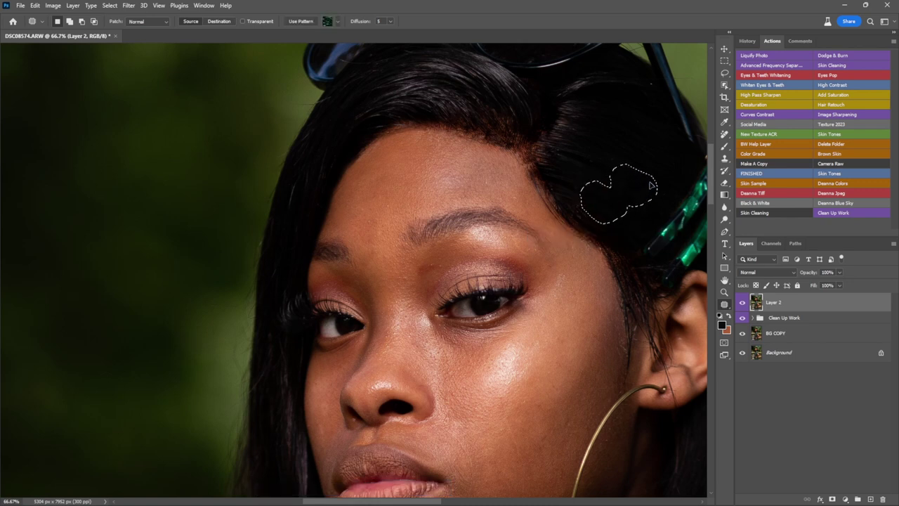
{"action": "left_click", "coordinate": [656, 147]}
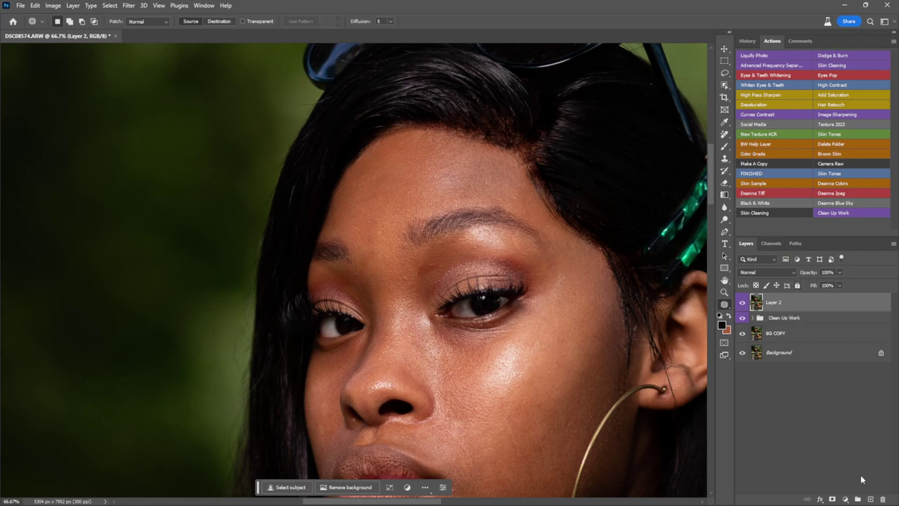
Step: Add a new layer above the merged copy and remove the patchy area where the hairline meets the hair beside the ear
{"action": "left_click", "coordinate": [870, 499]}
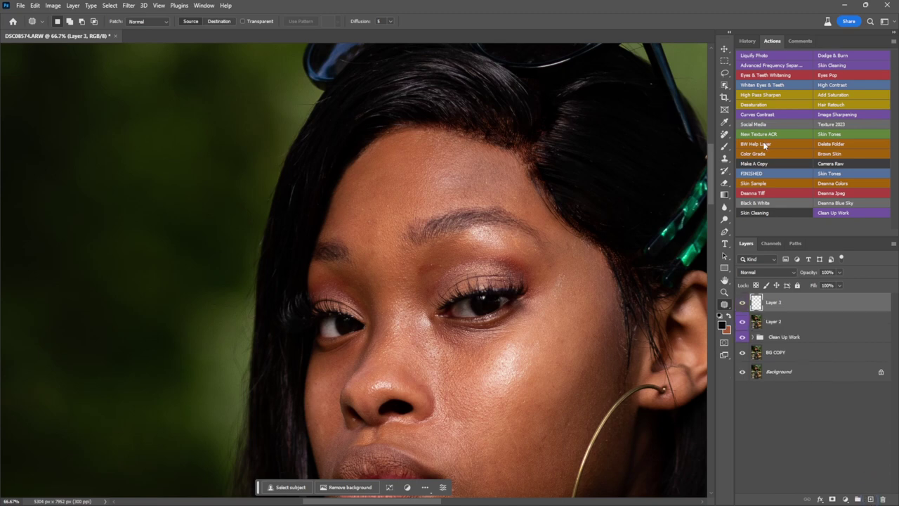
{"action": "left_click", "coordinate": [724, 134]}
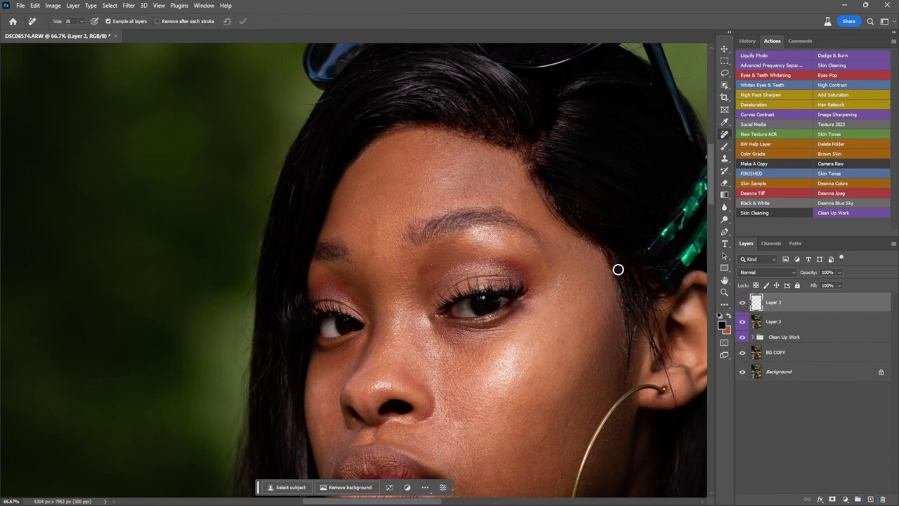
{"action": "mouse_move", "coordinate": [619, 268]}
{"action": "left_mouse_down"}
{"action": "mouse_move", "coordinate": [614, 254]}
{"action": "mouse_move", "coordinate": [635, 280]}
{"action": "left_mouse_up"}
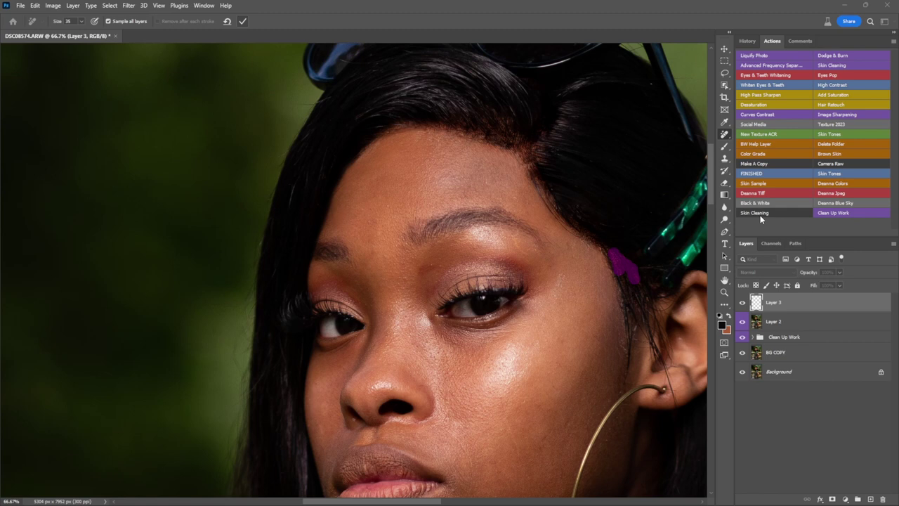
{"action": "left_click", "coordinate": [760, 215]}
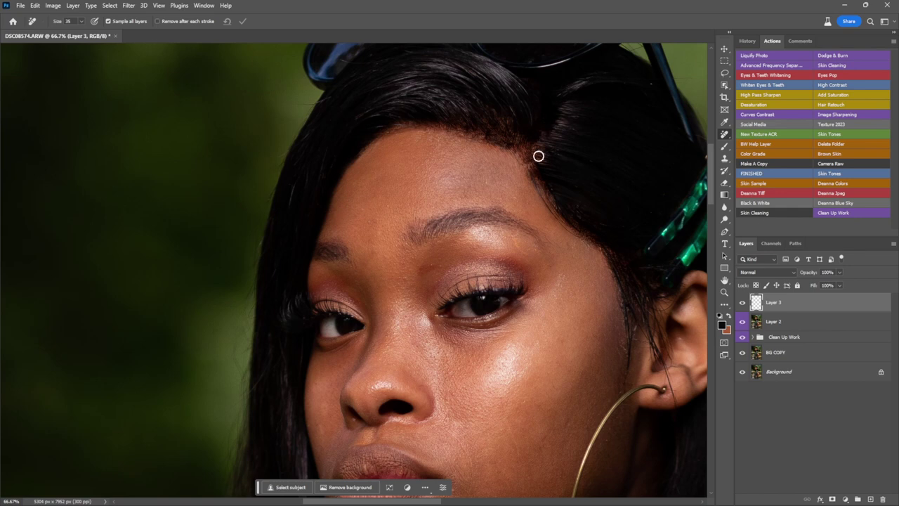
Step: Remove the marks on the temple, the outer cheek beside the ear and the lower cheek on the new layer
{"action": "left_click_drag", "start_coordinate": [575, 251], "coordinate": [566, 242]}
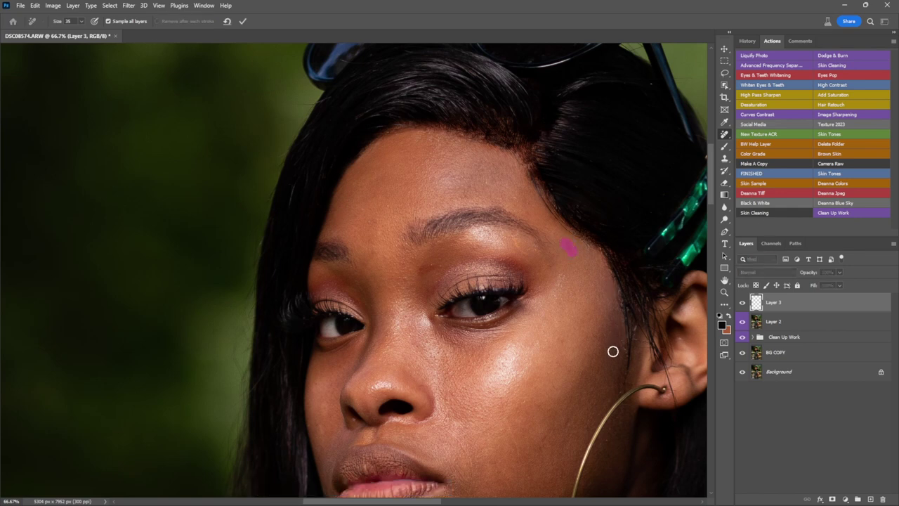
{"action": "left_click_drag", "start_coordinate": [618, 353], "coordinate": [613, 313]}
{"action": "left_click_drag", "start_coordinate": [565, 431], "coordinate": [543, 443]}
{"action": "left_click", "coordinate": [242, 21]}
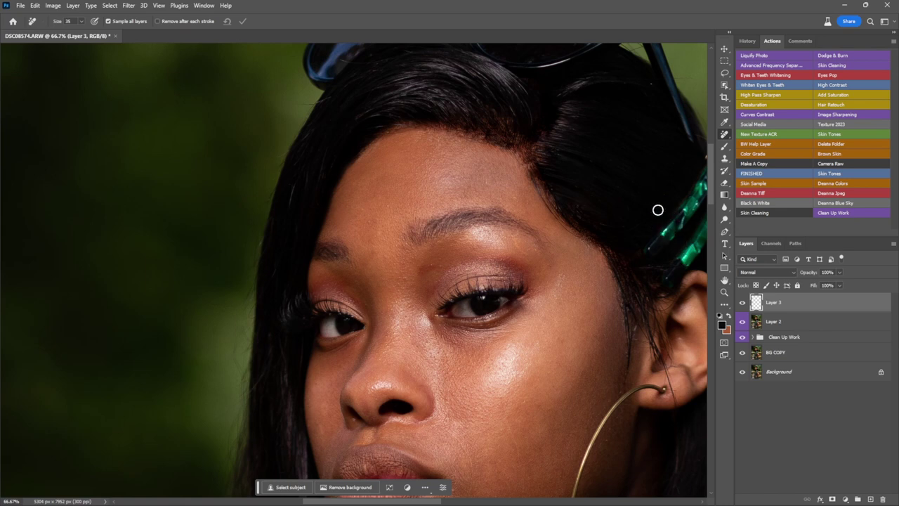
Step: Group all layers above Background as "Retouched" and run the FINISHED action to create a merged layer on top
{"action": "left_click", "coordinate": [725, 292]}
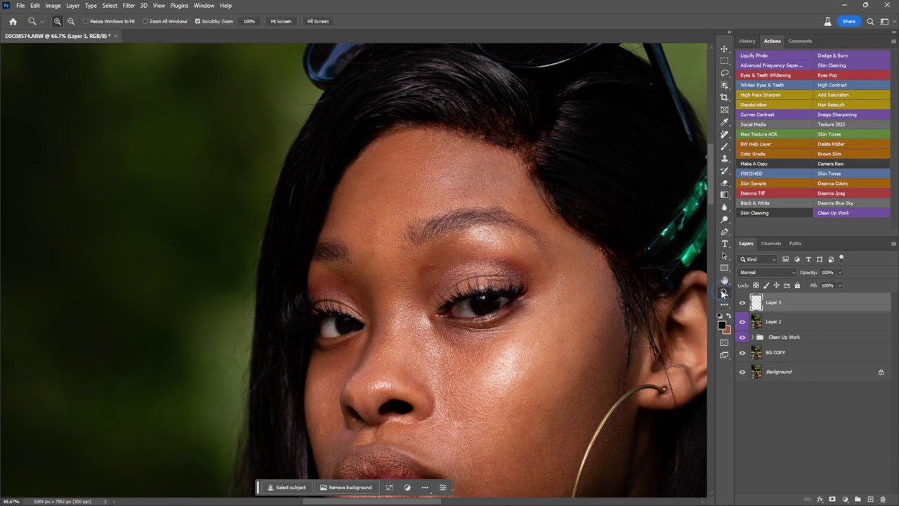
{"action": "left_click_drag", "start_coordinate": [600, 308], "coordinate": [585, 309]}
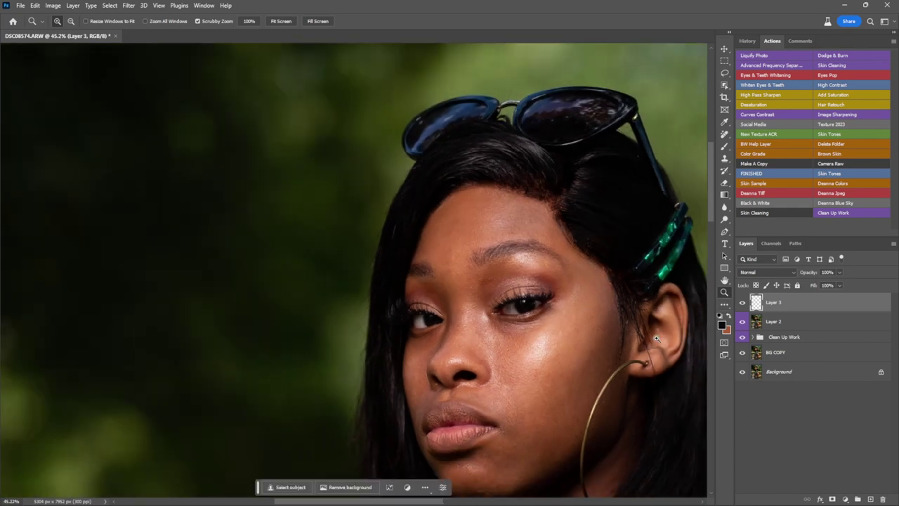
{"action": "left_click_drag", "start_coordinate": [656, 339], "coordinate": [639, 335]}
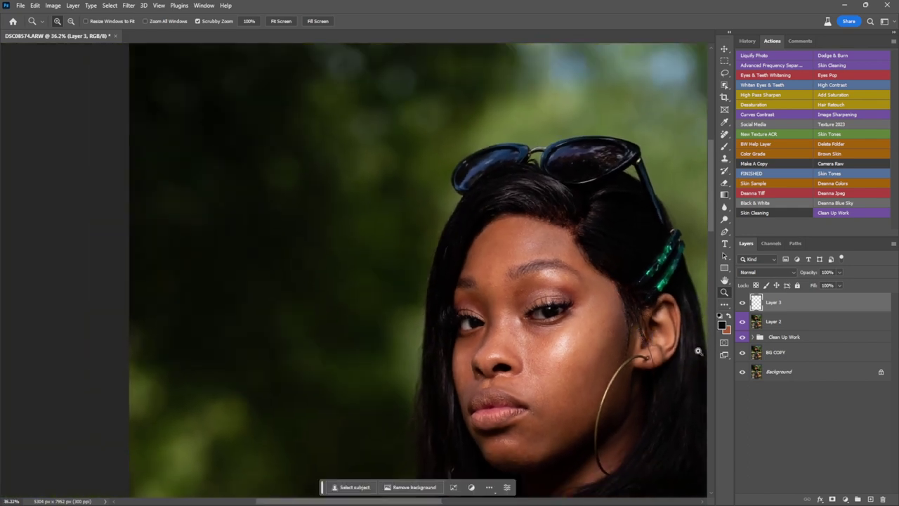
{"action": "left_click", "coordinate": [807, 357], "text": "shift"}
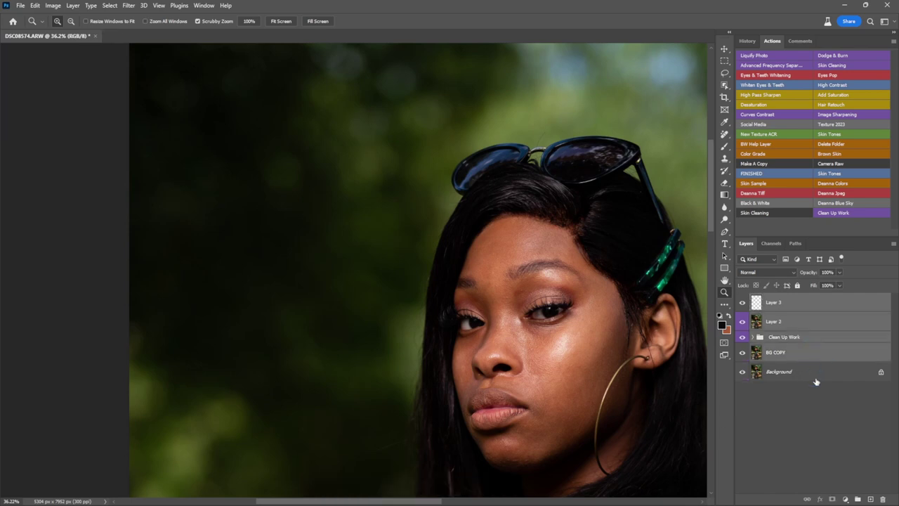
{"action": "key", "text": "ctrl+g"}
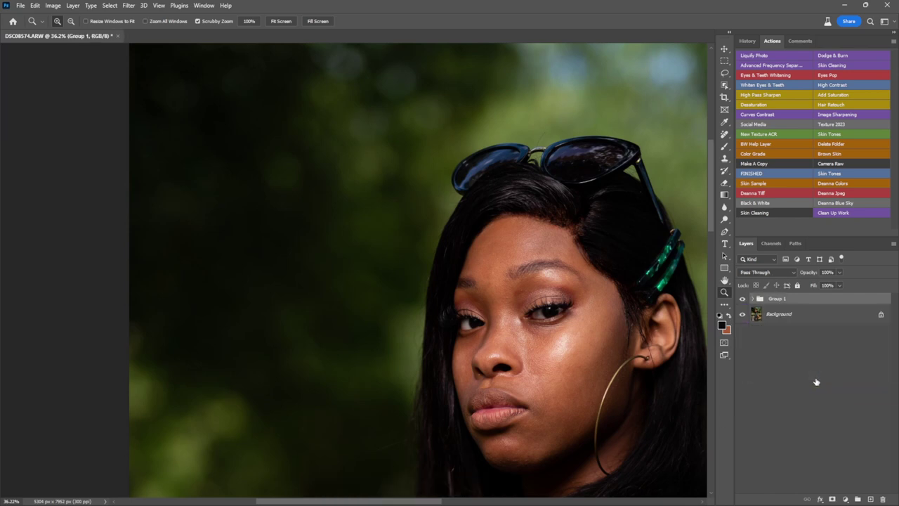
{"action": "double_click", "coordinate": [777, 298]}
{"action": "type", "text": "Retouched"}
{"action": "key", "text": "Return"}
{"action": "left_click", "coordinate": [762, 175]}
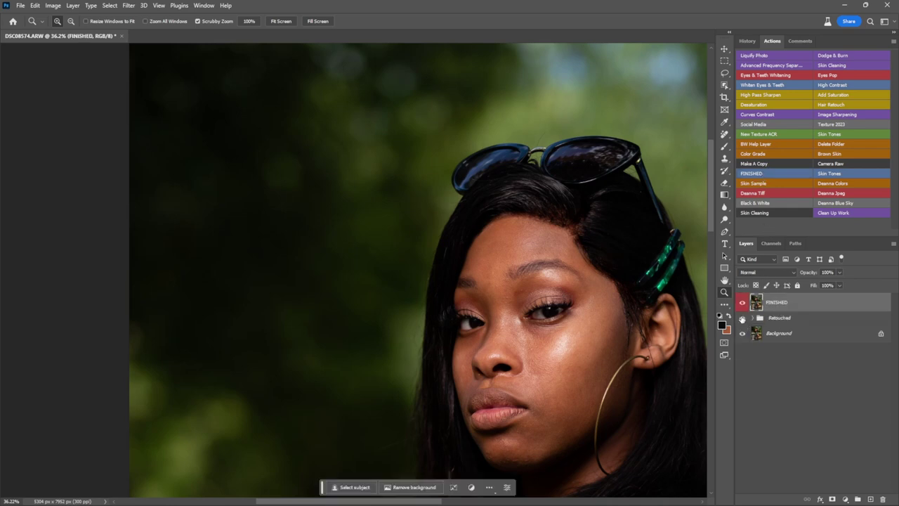
Step: Hide the Retouched group and toggle the FINISHED layer's visibility to compare the retouched portrait with the original
{"action": "left_click", "coordinate": [742, 318]}
{"action": "left_click", "coordinate": [743, 302]}
{"action": "left_click", "coordinate": [743, 302]}
{"action": "left_click", "coordinate": [743, 302]}
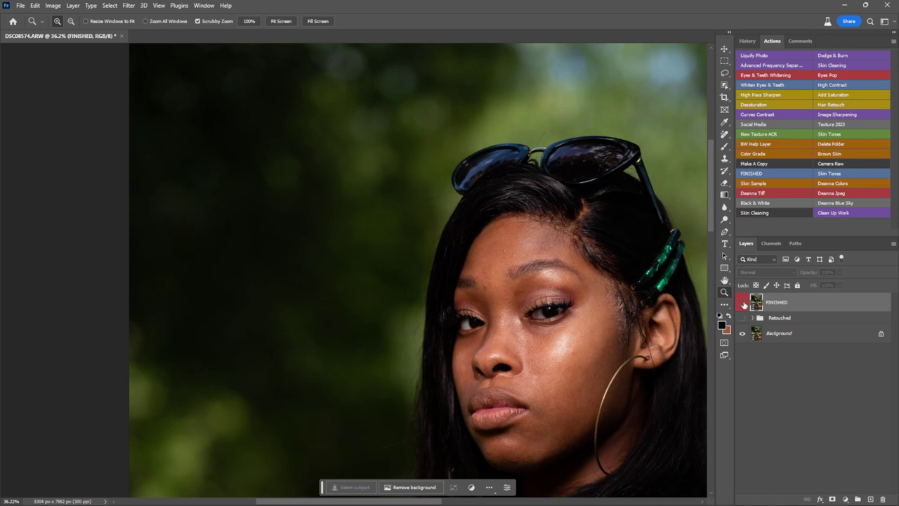
{"action": "left_click", "coordinate": [743, 303]}
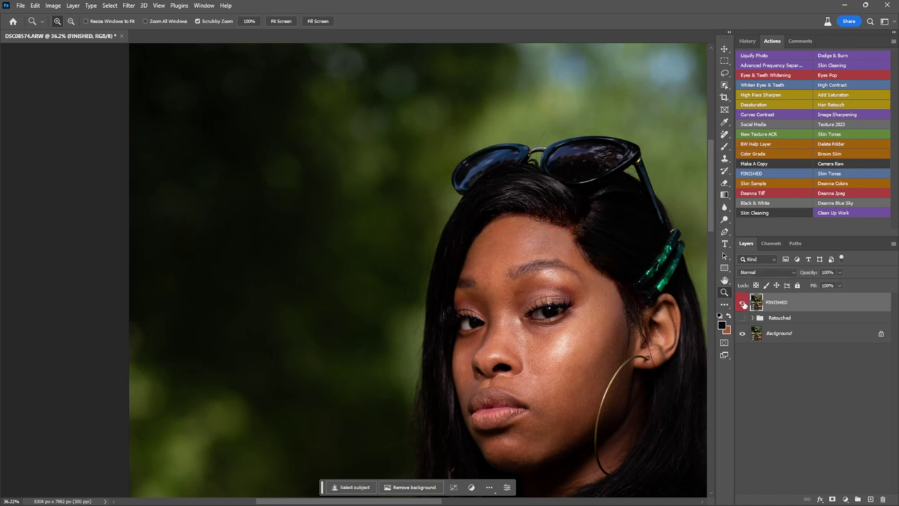
{"action": "left_click", "coordinate": [743, 303]}
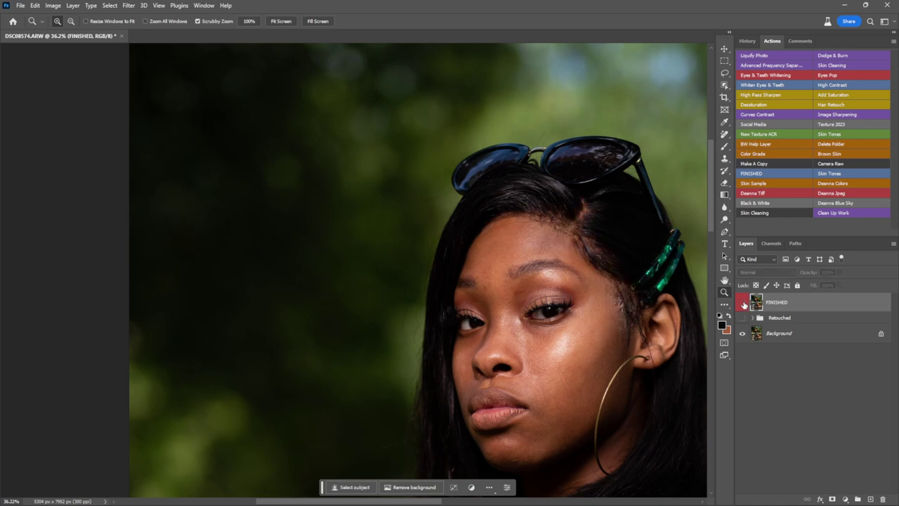
{"action": "left_click", "coordinate": [743, 302]}
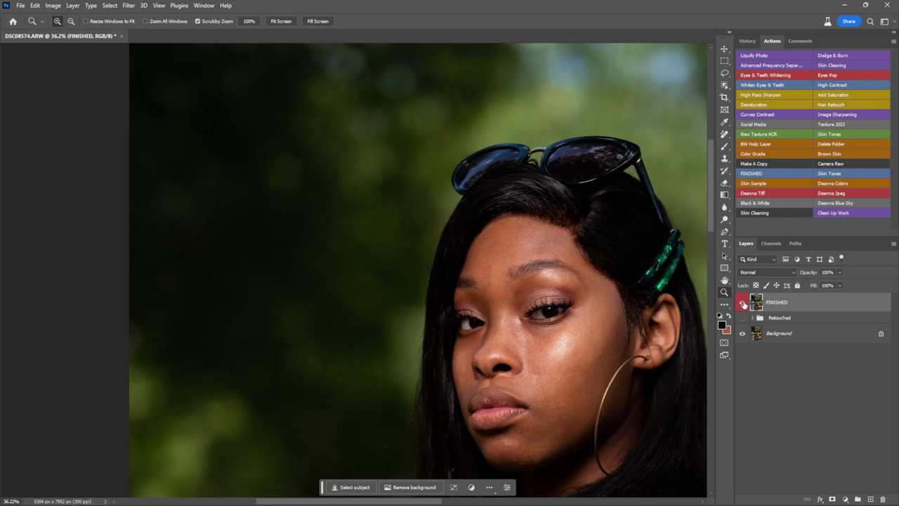
{"action": "left_click", "coordinate": [743, 303]}
{"action": "left_click", "coordinate": [743, 303]}
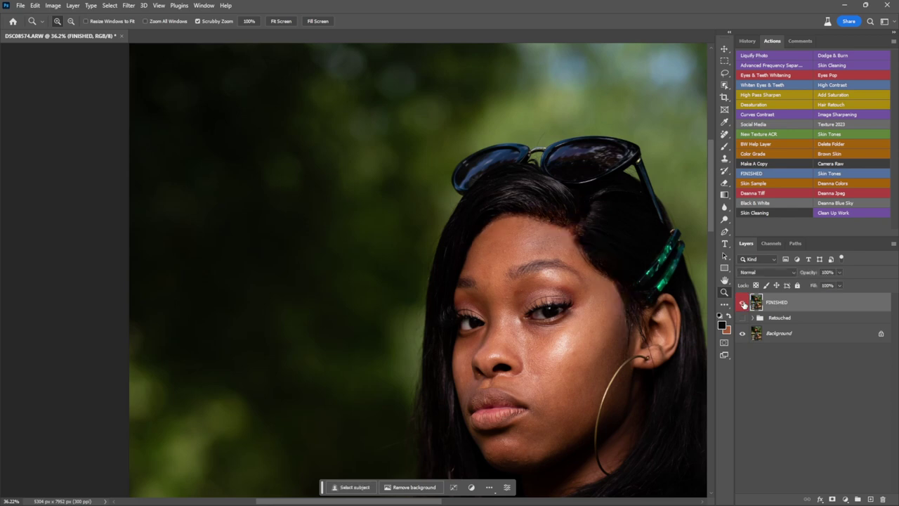